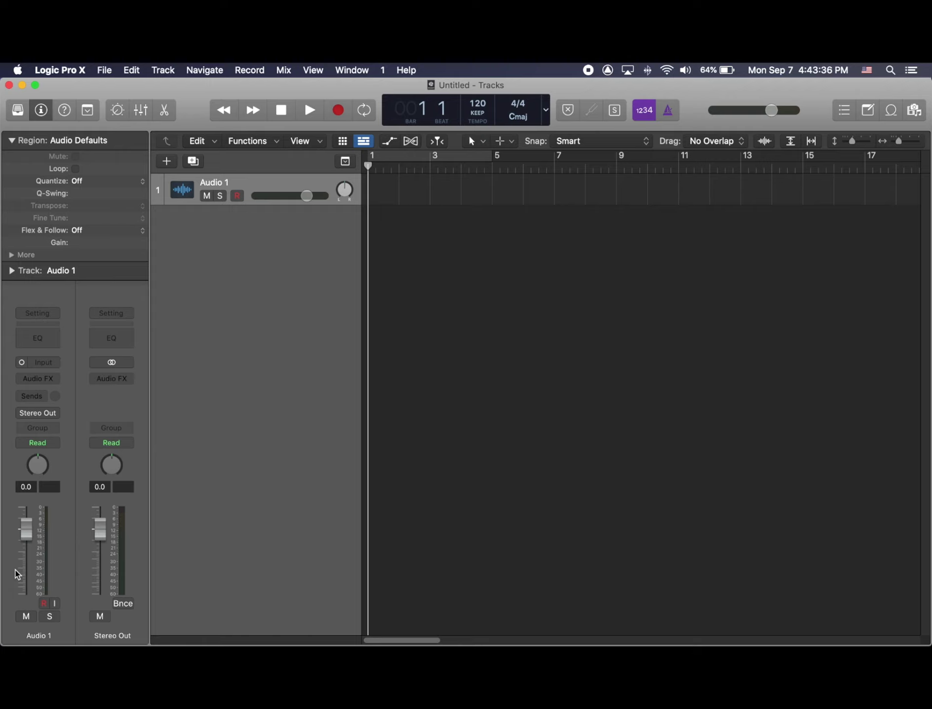
# Step: Import IMG_1107.MOV from Downloads onto a new track, extracting only its audio without opening the movie
pyautogui.moveTo(1, 570)
pyautogui.click(27, 596)
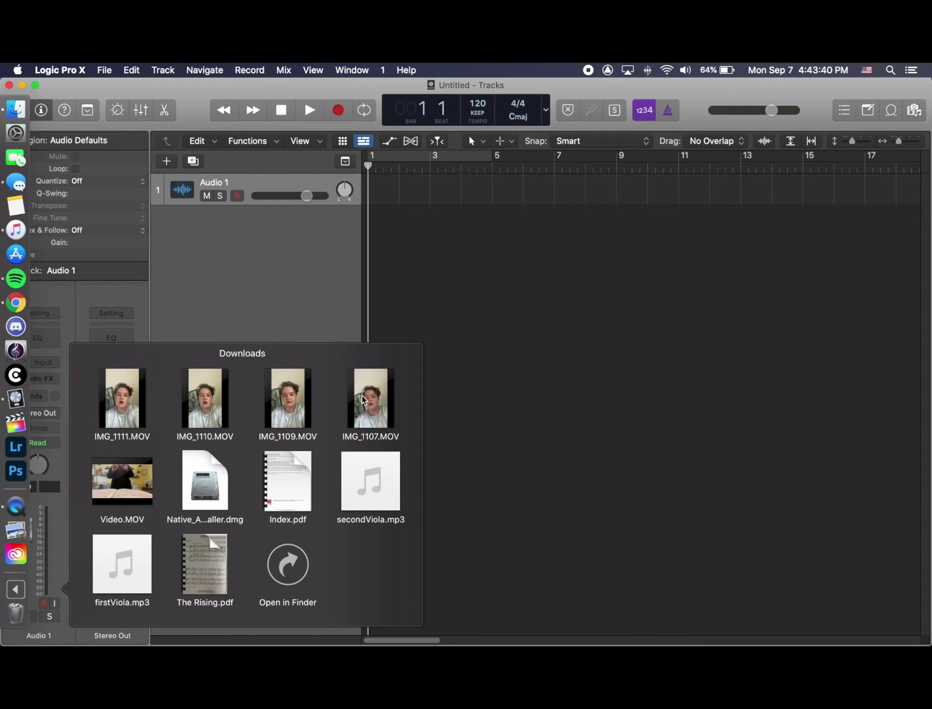
pyautogui.moveTo(363, 398); pyautogui.dragTo(370, 222)
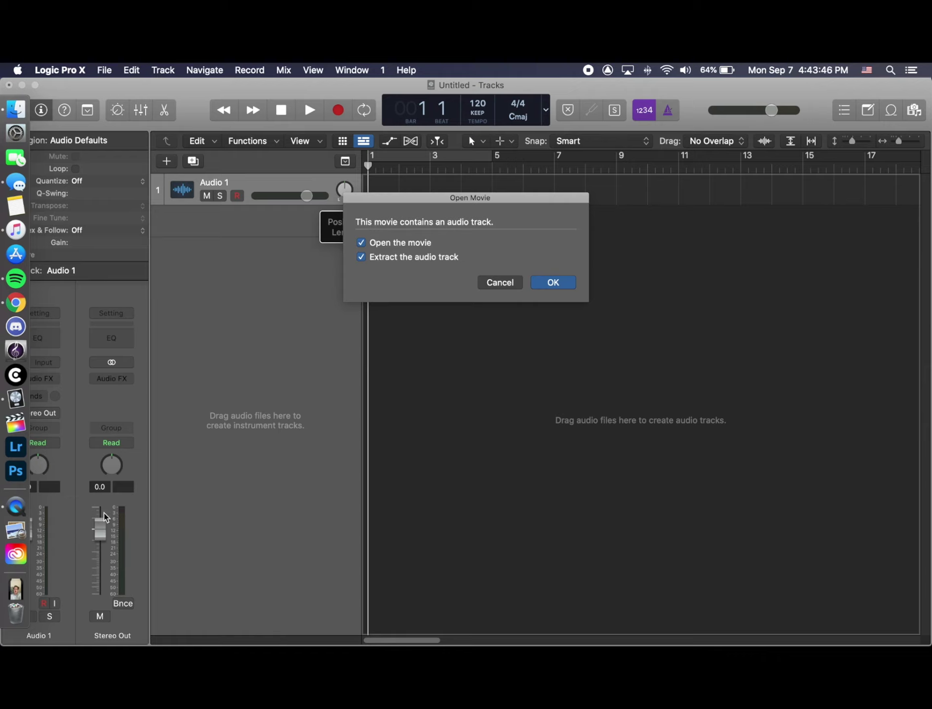
pyautogui.click(15, 589)
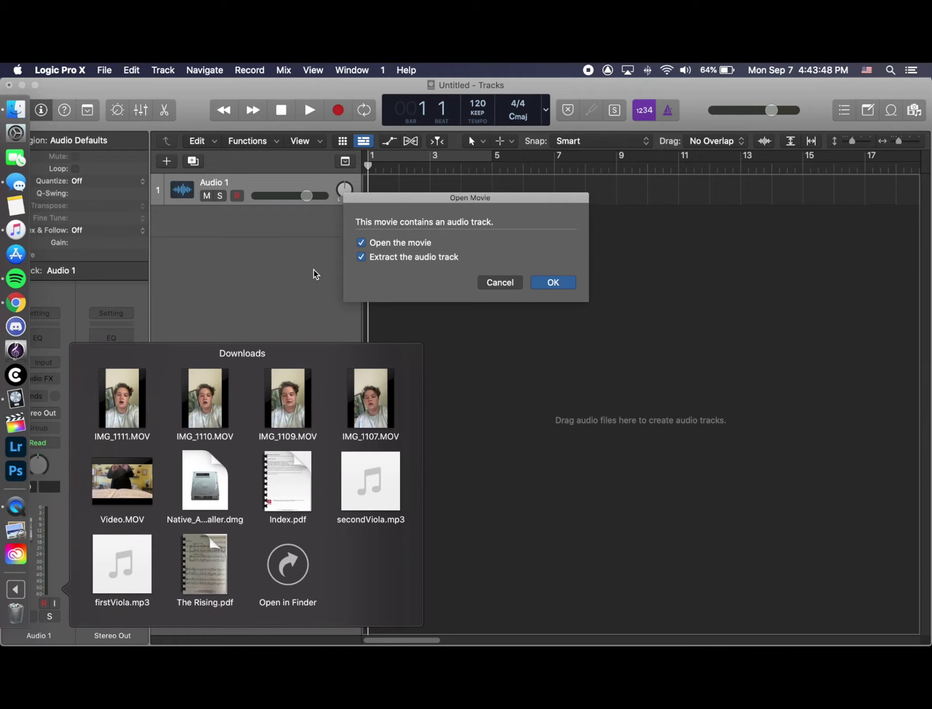
pyautogui.click(19, 591)
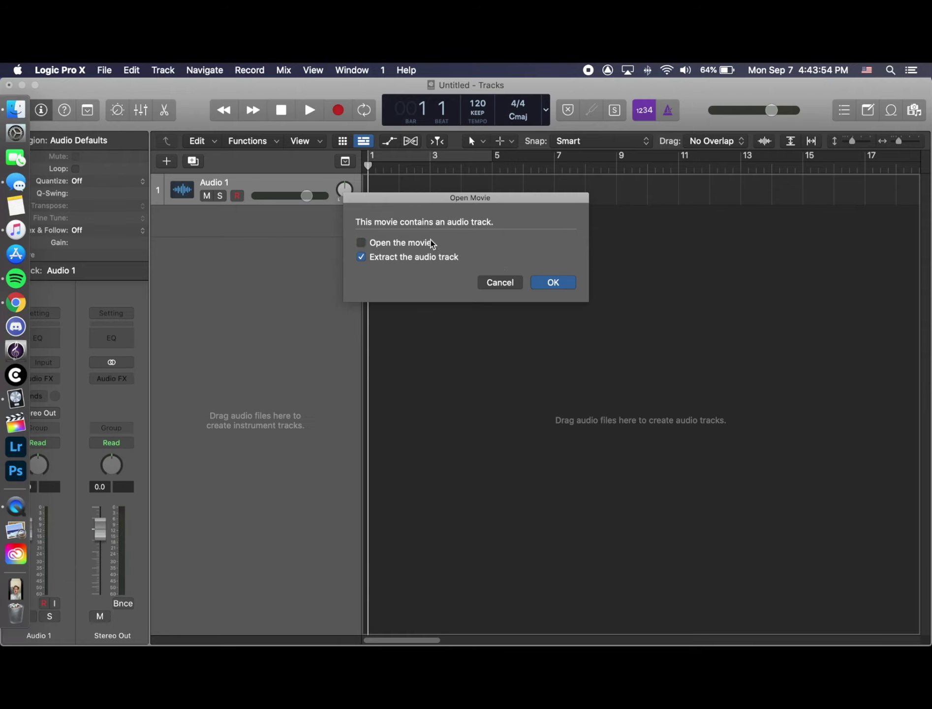
pyautogui.click(542, 283)
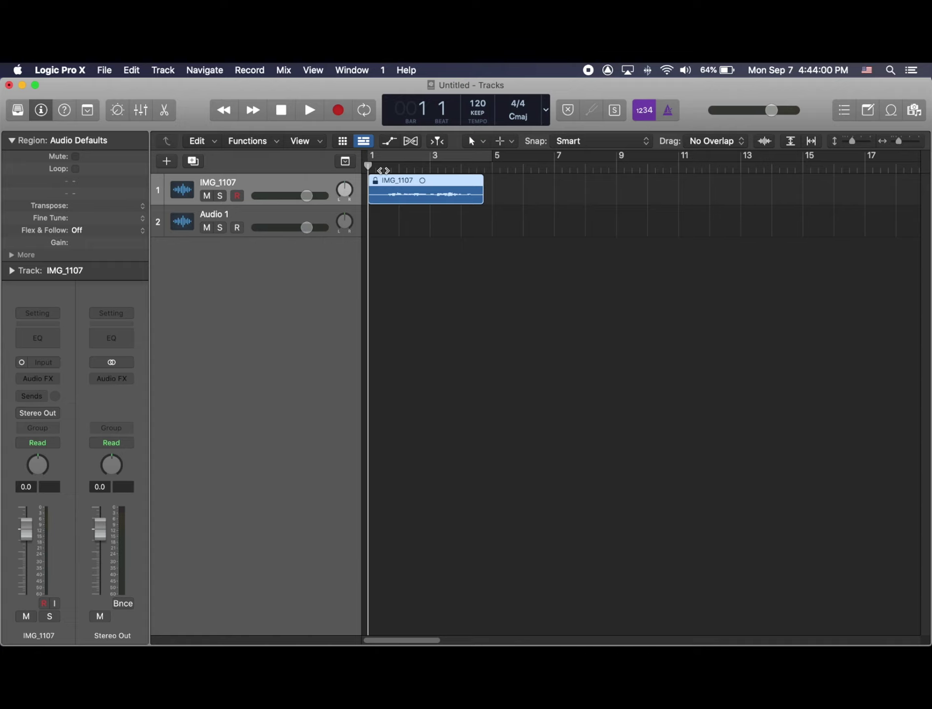
# Step: Play back the imported IMG_1107 audio and return the playhead to the project start
pyautogui.press('space')
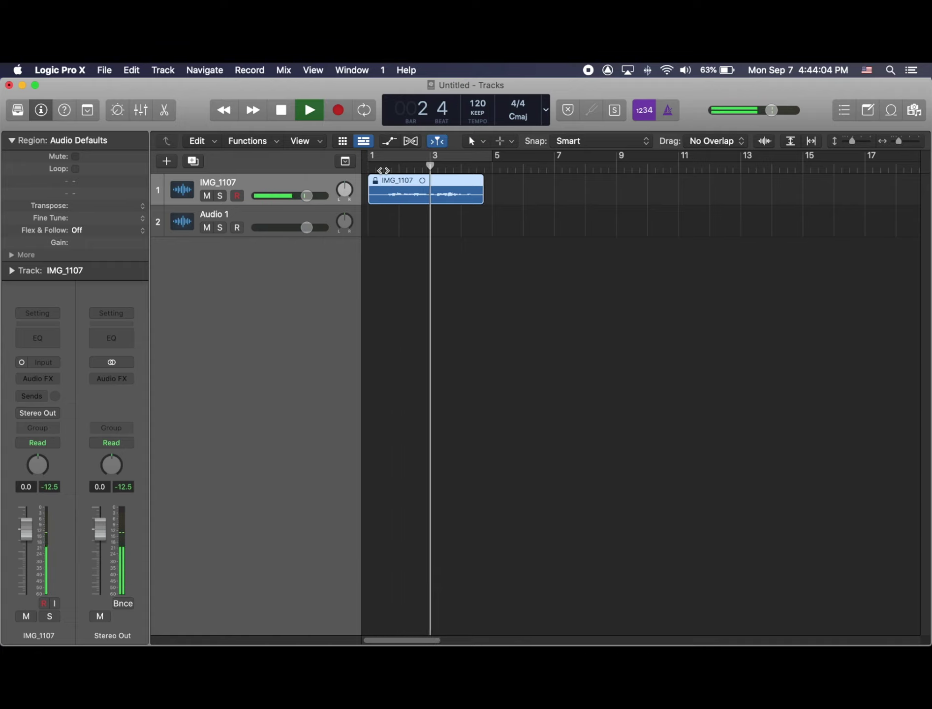
pyautogui.press('space')
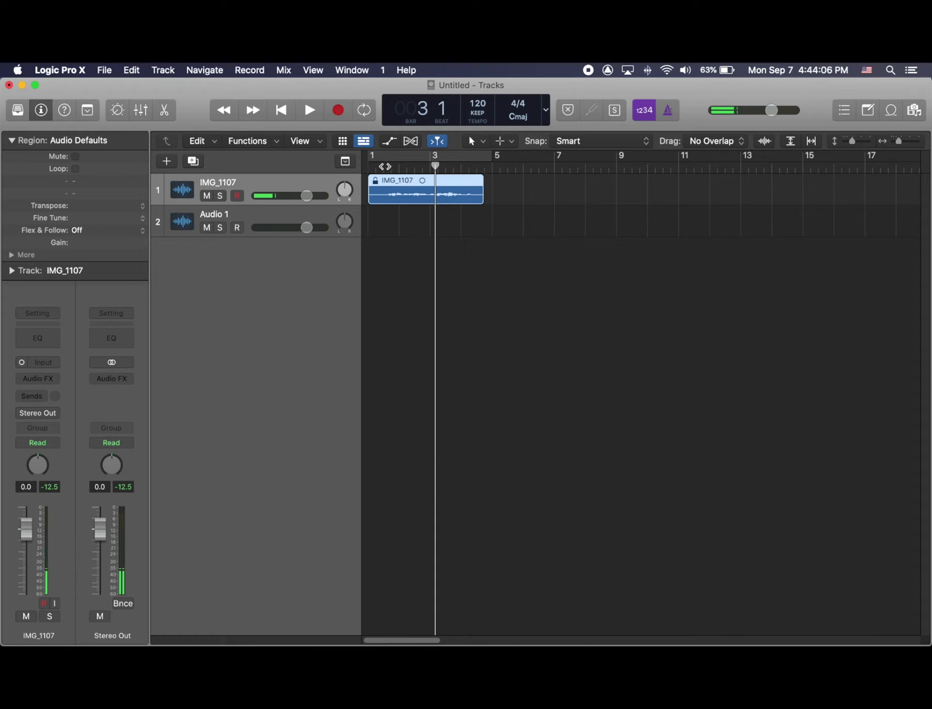
pyautogui.press('Return')
# Step: Import IMG_1109.MOV from Downloads as another track, extracting only its audio
pyautogui.moveTo(3, 567)
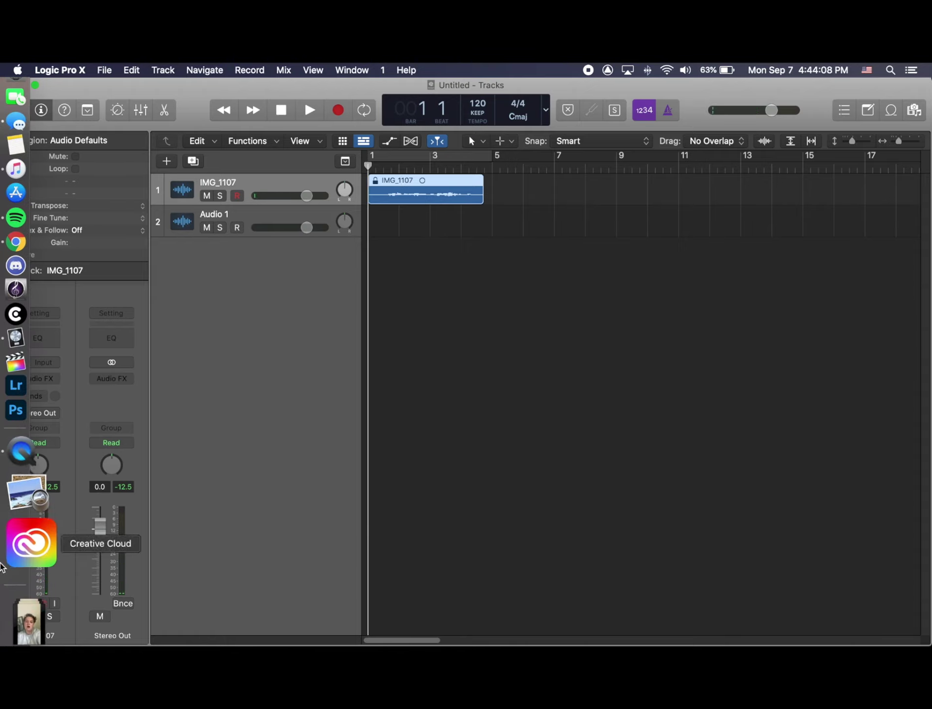
pyautogui.click(29, 590)
pyautogui.moveTo(287, 394); pyautogui.dragTo(370, 292)
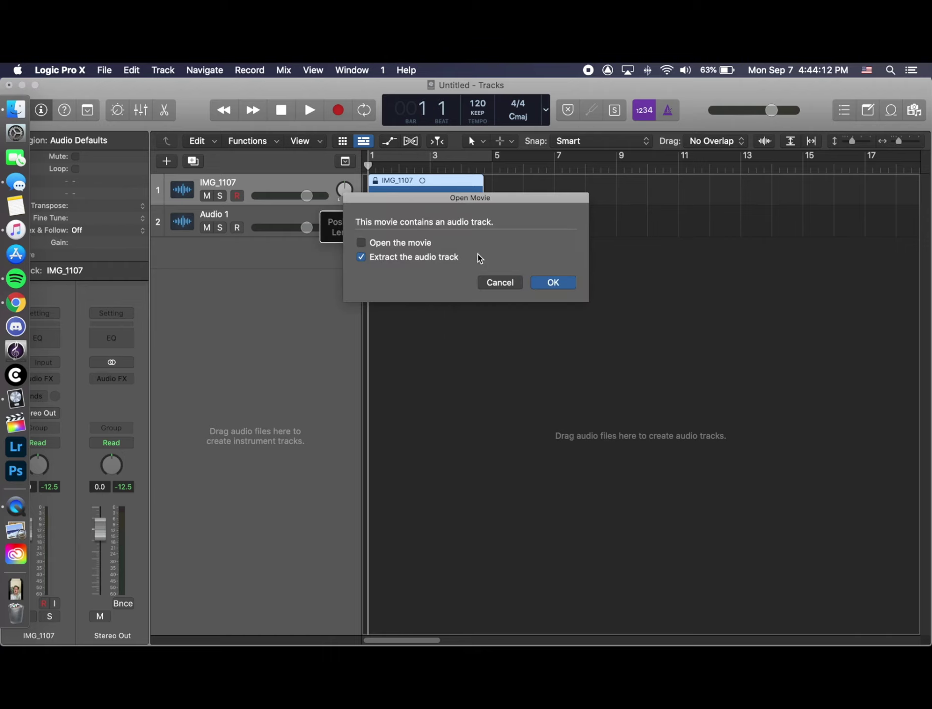
pyautogui.click(554, 282)
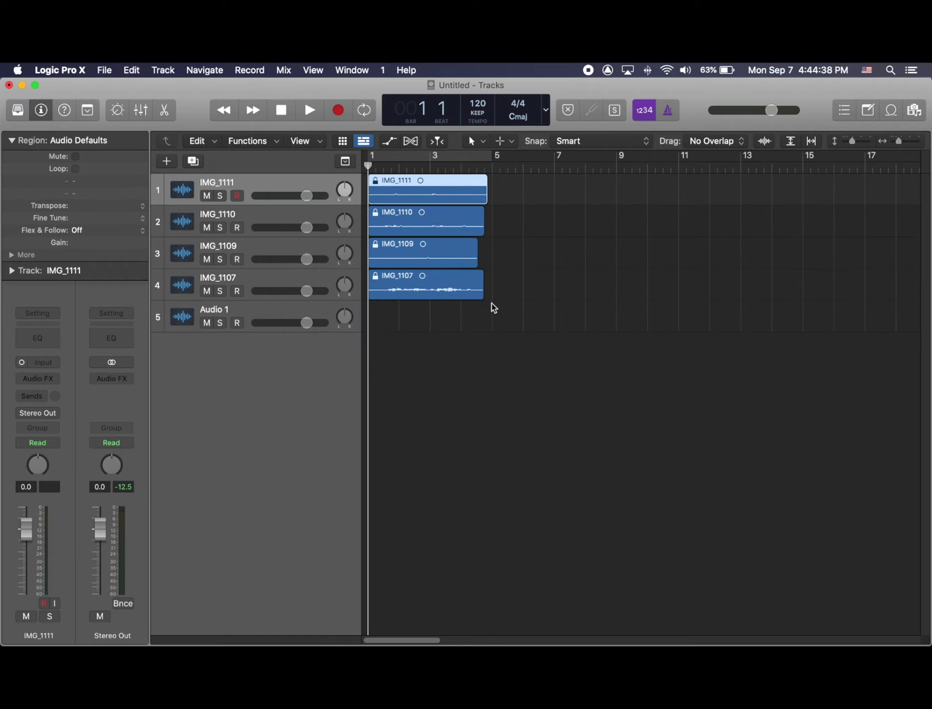
# Step: Select all four imported movie audio regions and check the SMPTE Lock commands available for them
pyautogui.moveTo(510, 306); pyautogui.dragTo(417, 207)
pyautogui.rightClick(406, 179)
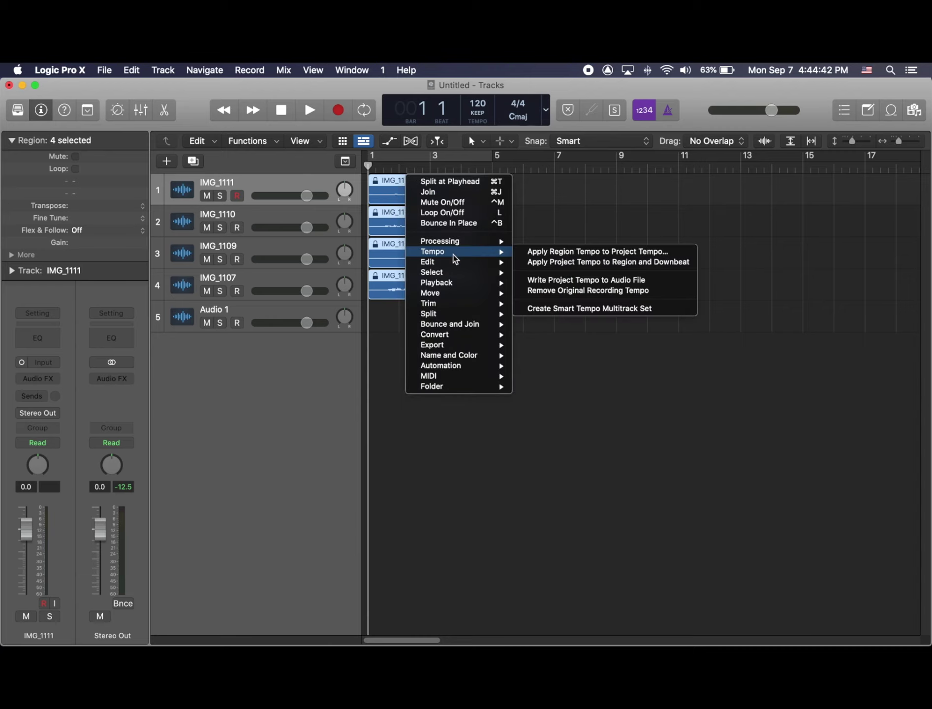
pyautogui.moveTo(453, 275)
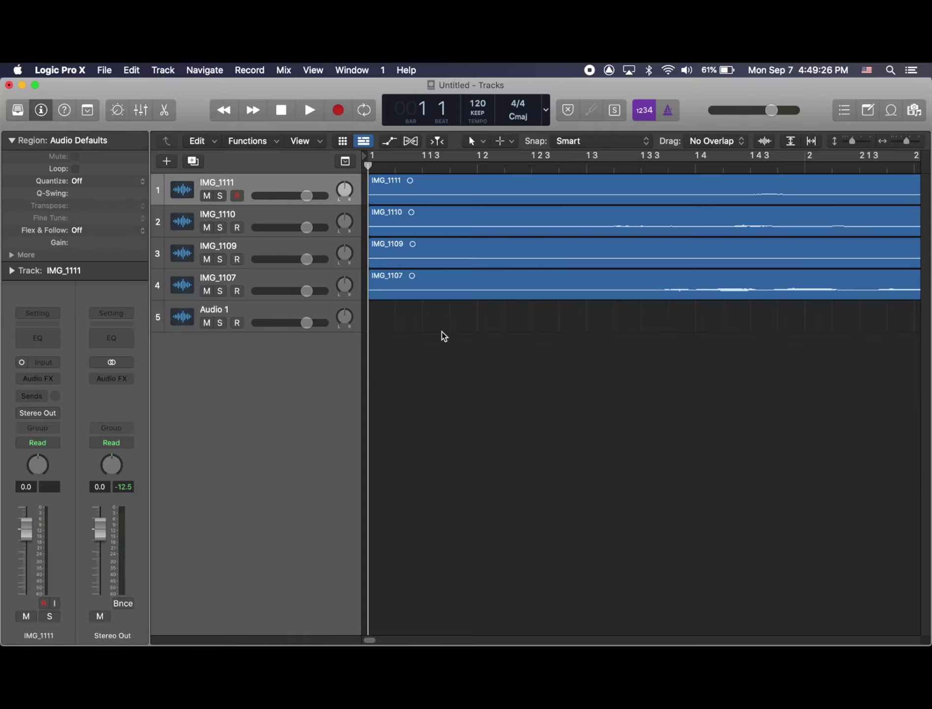
pyautogui.press('super+Right')
pyautogui.press('super+Left')
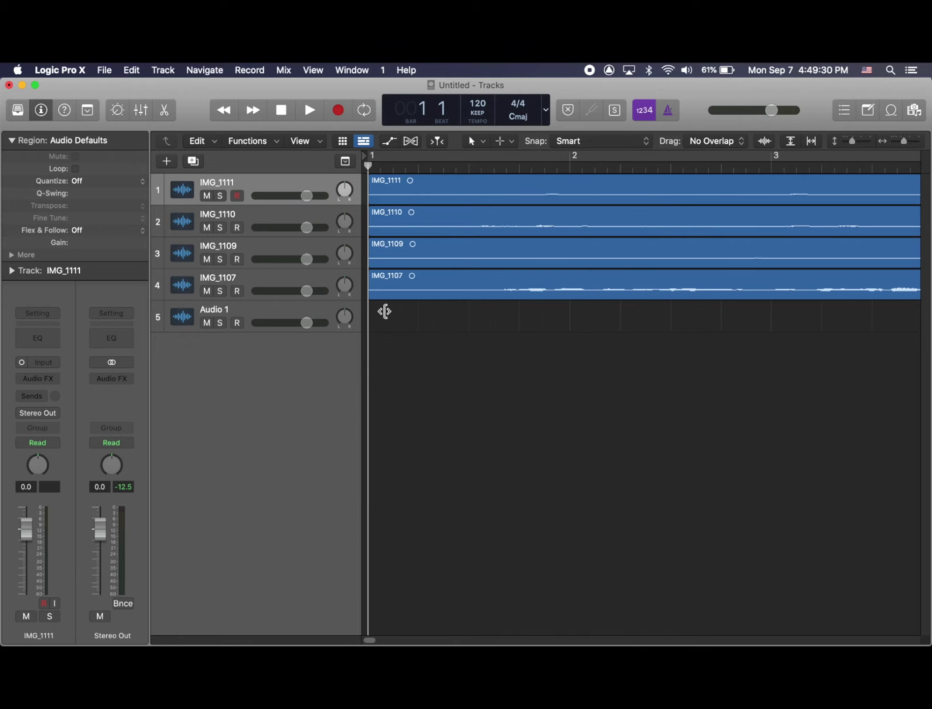
pyautogui.press('super+Left')
pyautogui.press('super+a')
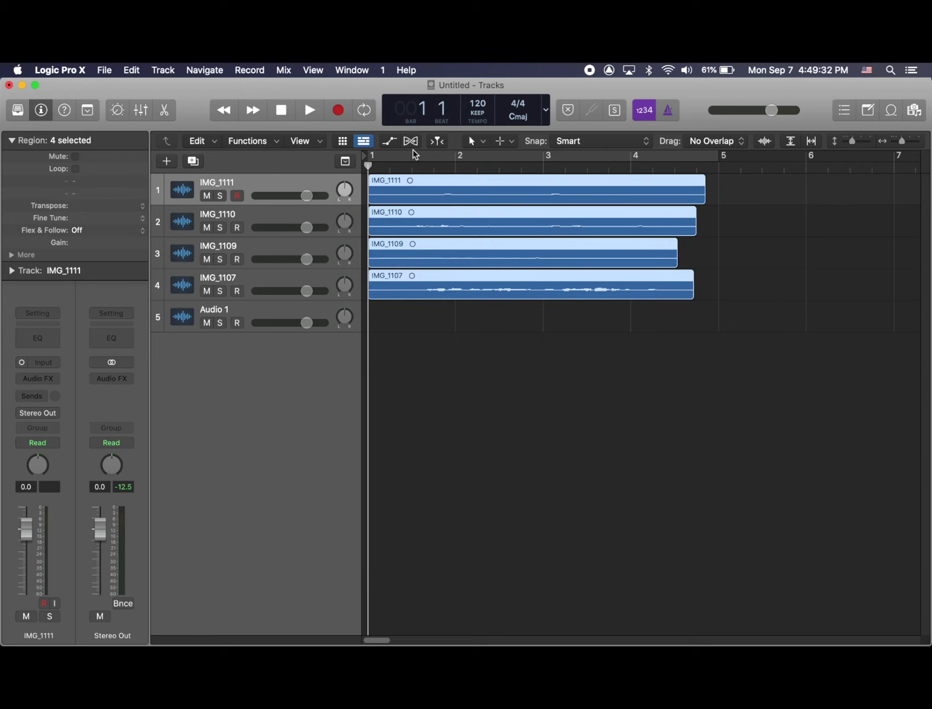
pyautogui.rightClick(408, 186)
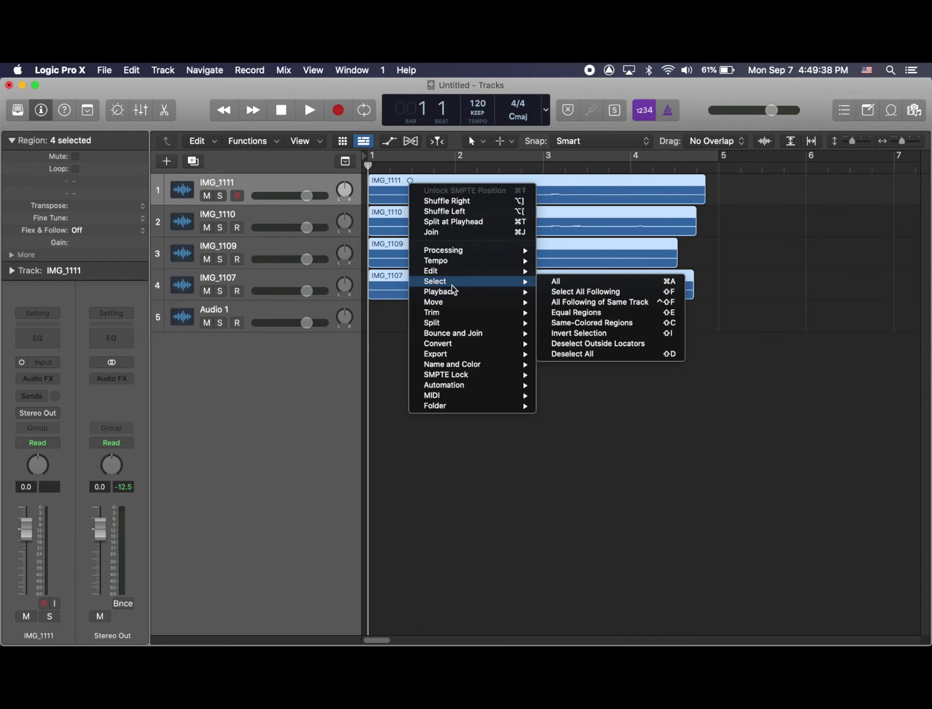
pyautogui.moveTo(456, 377)
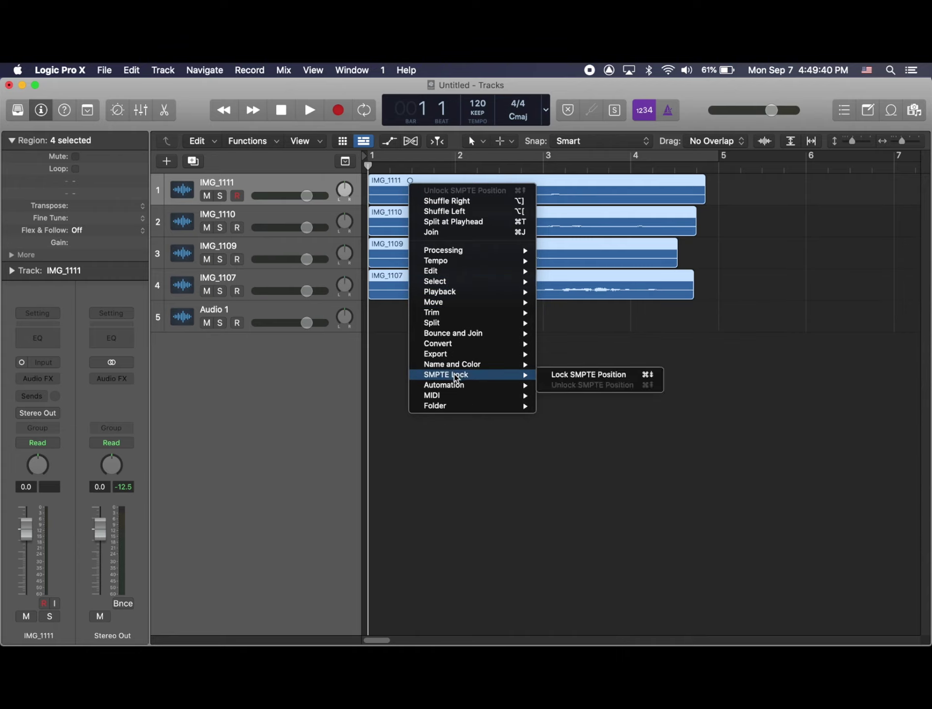
pyautogui.click(569, 470)
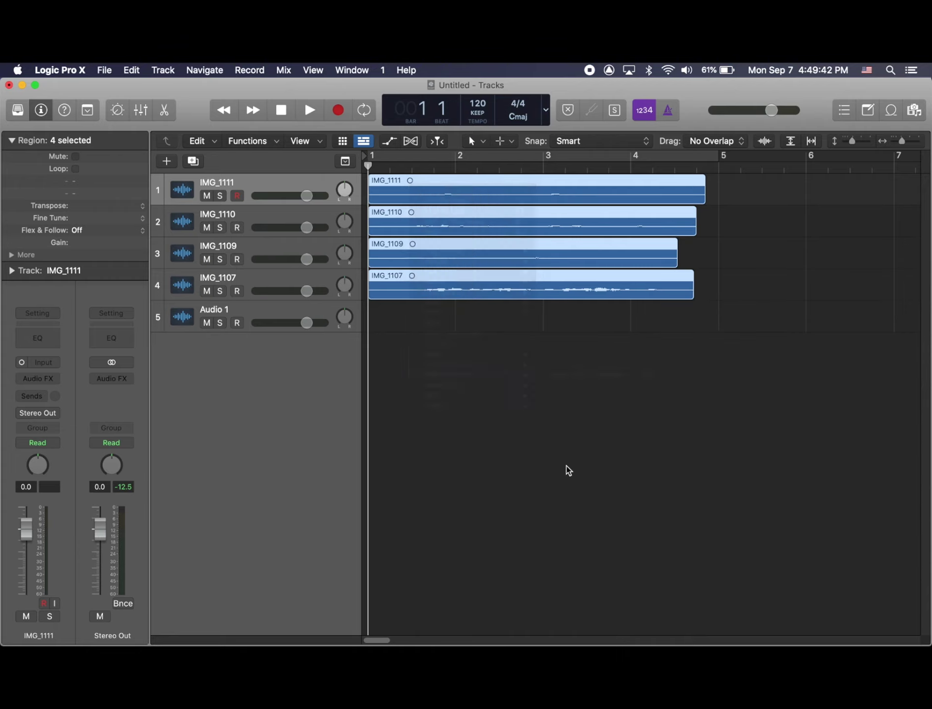
# Step: Play all four regions together from bar 1 beat 3
pyautogui.click(410, 166)
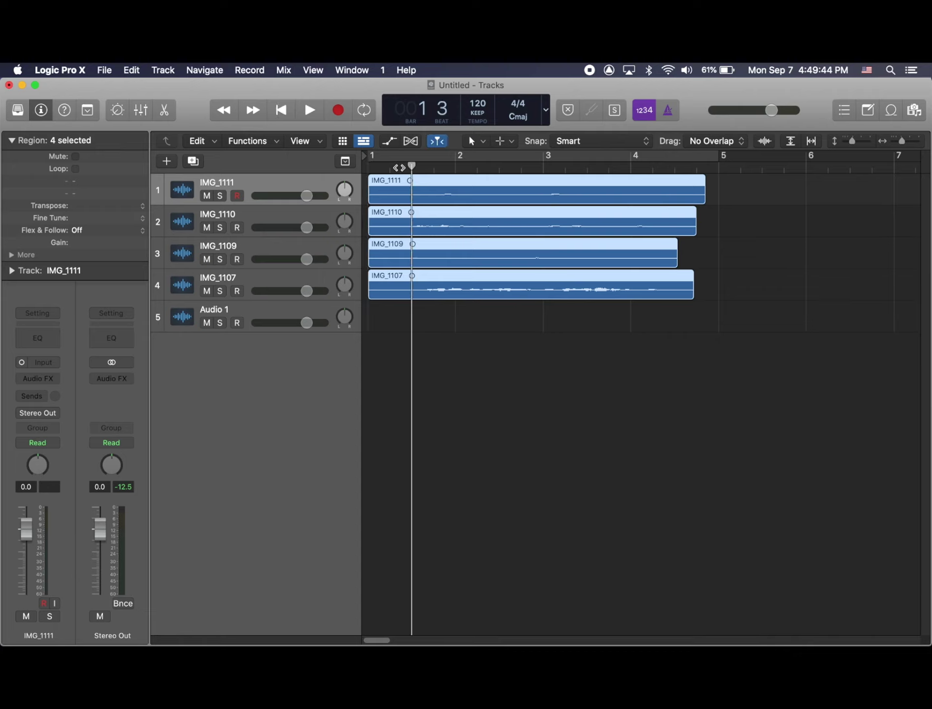
pyautogui.press('space')
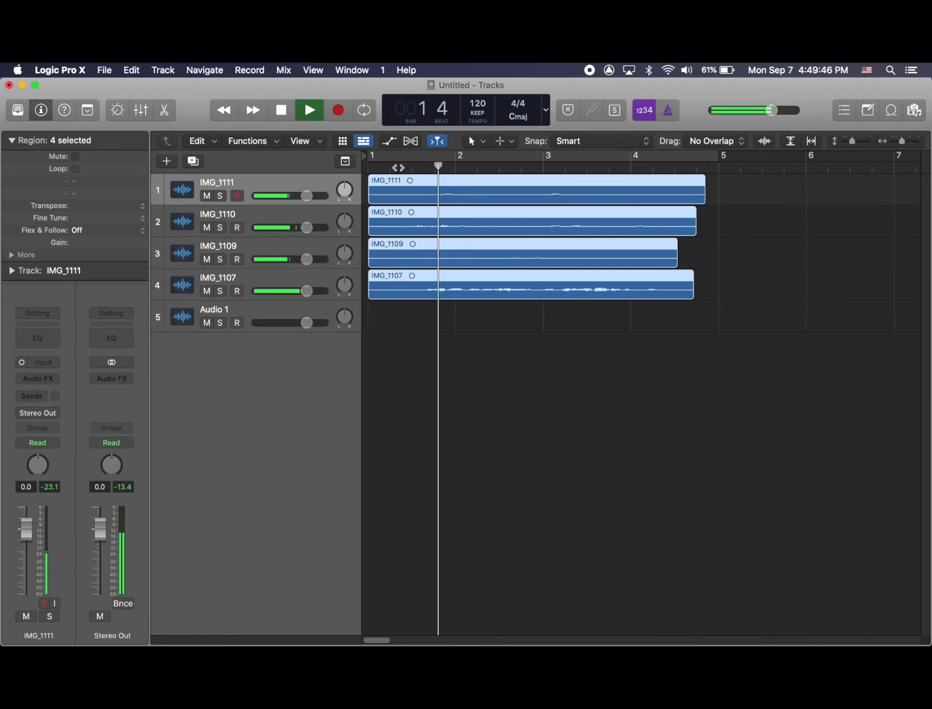
pyautogui.press('space')
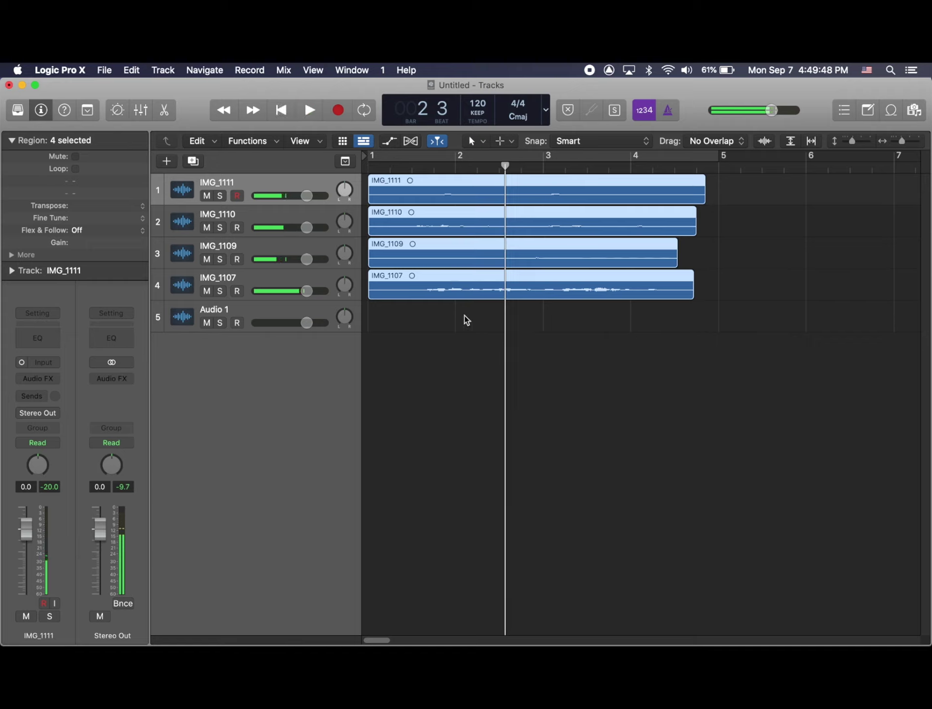
# Step: Split all four regions at bar 1 beat 2 and delete the pieces before the split
pyautogui.click(401, 165)
pyautogui.moveTo(412, 347); pyautogui.dragTo(398, 195)
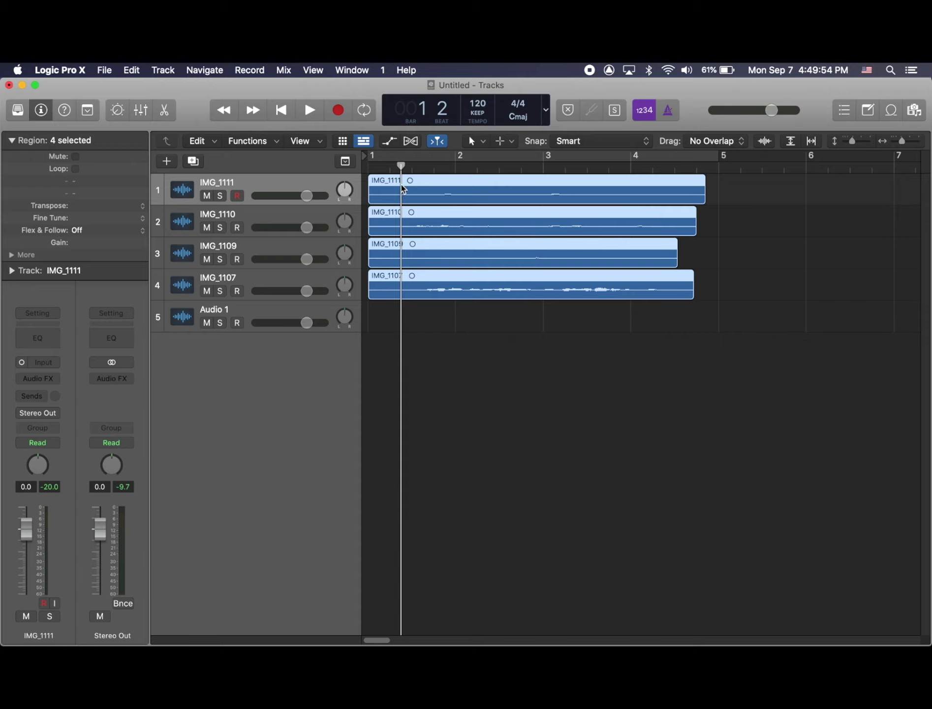
pyautogui.rightClick(401, 184)
pyautogui.click(437, 224)
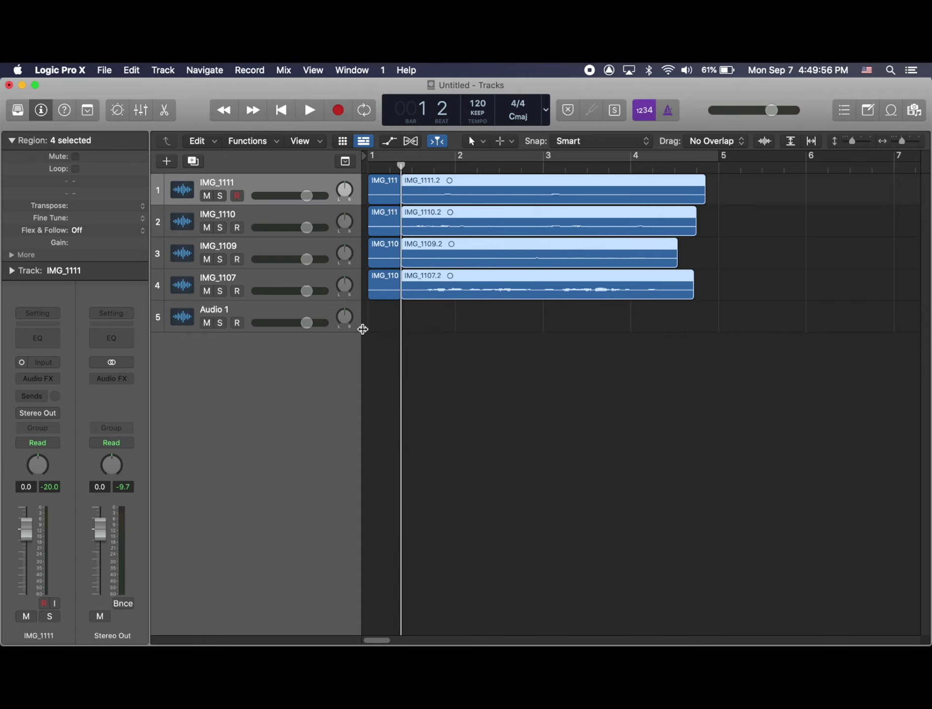
pyautogui.moveTo(376, 333); pyautogui.dragTo(384, 167)
pyautogui.press('Delete')
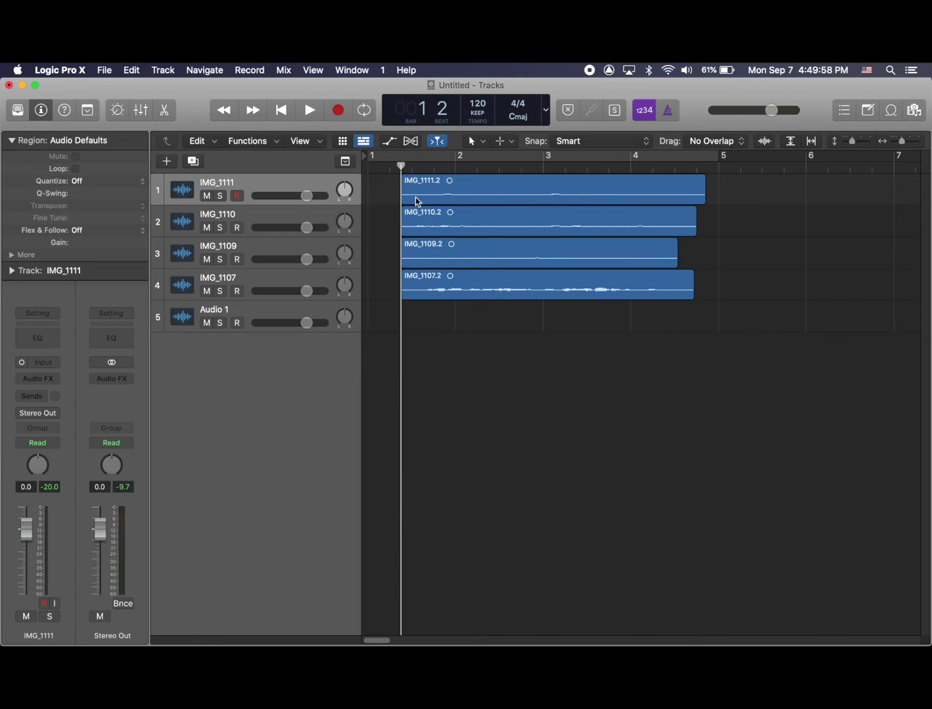
# Step: Trim the silence from the start of the IMG_1109 region and move it back in line with the other regions' start
pyautogui.press('super+Right')
pyautogui.press('super+Right')
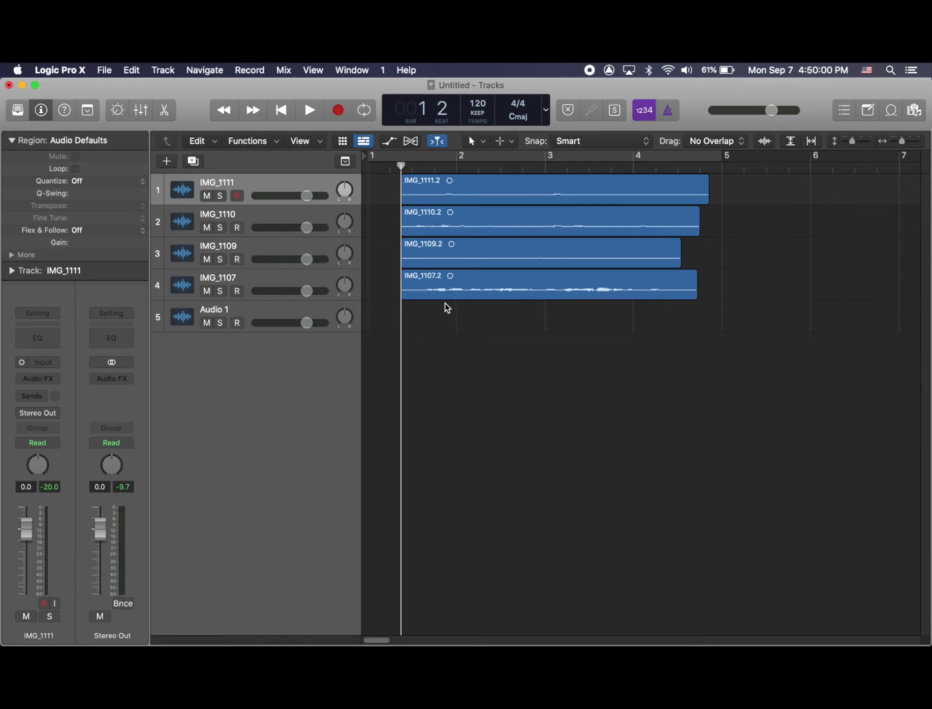
pyautogui.scroll(2, 472, 236)
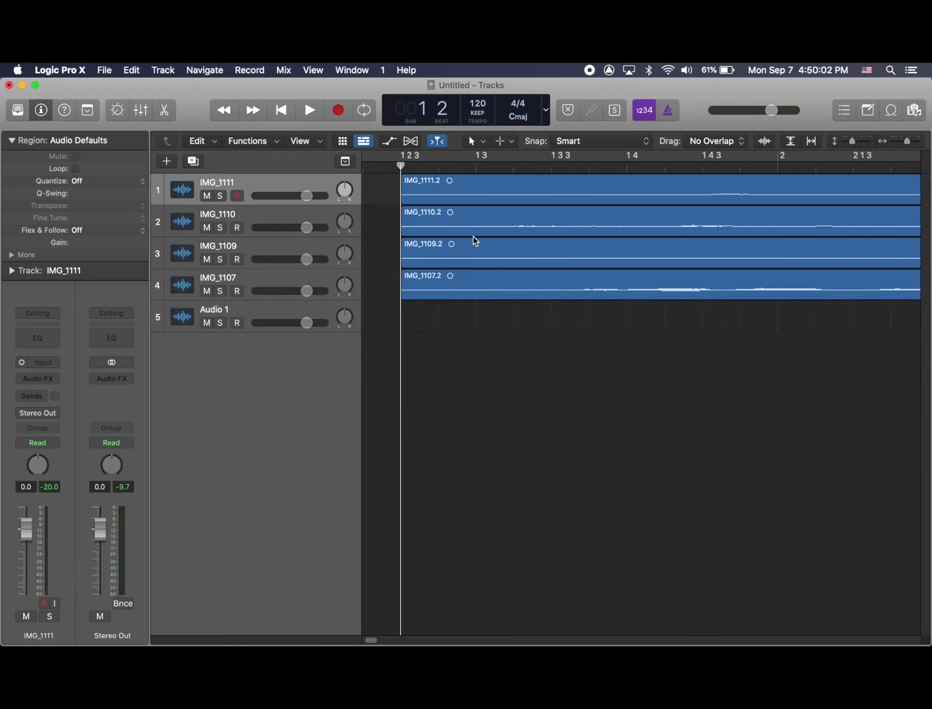
pyautogui.scroll(-5, 486, 220)
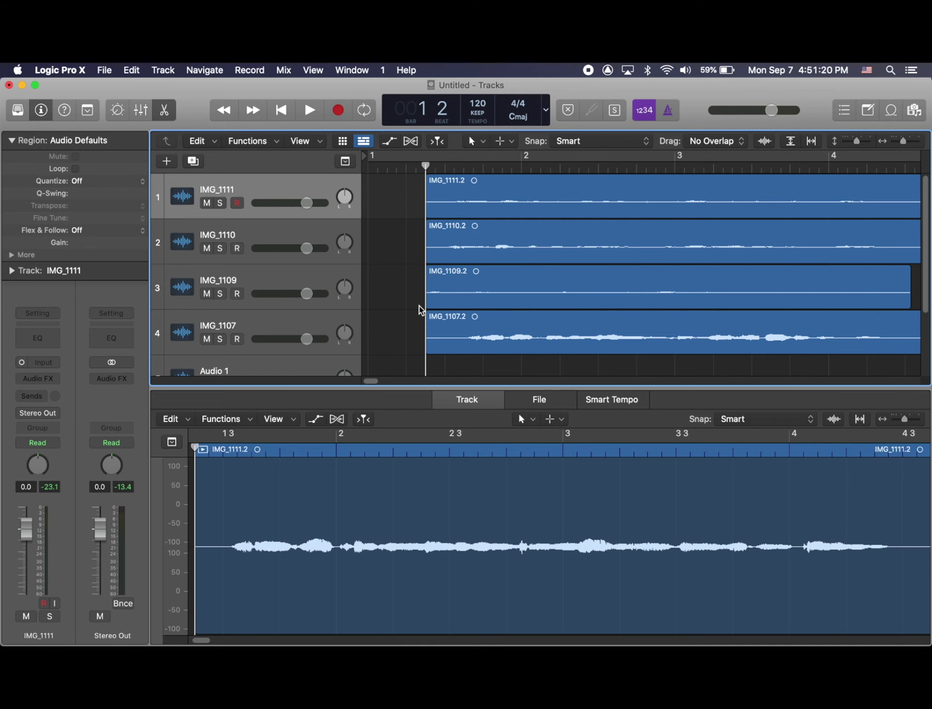
pyautogui.scroll(2, 437, 279)
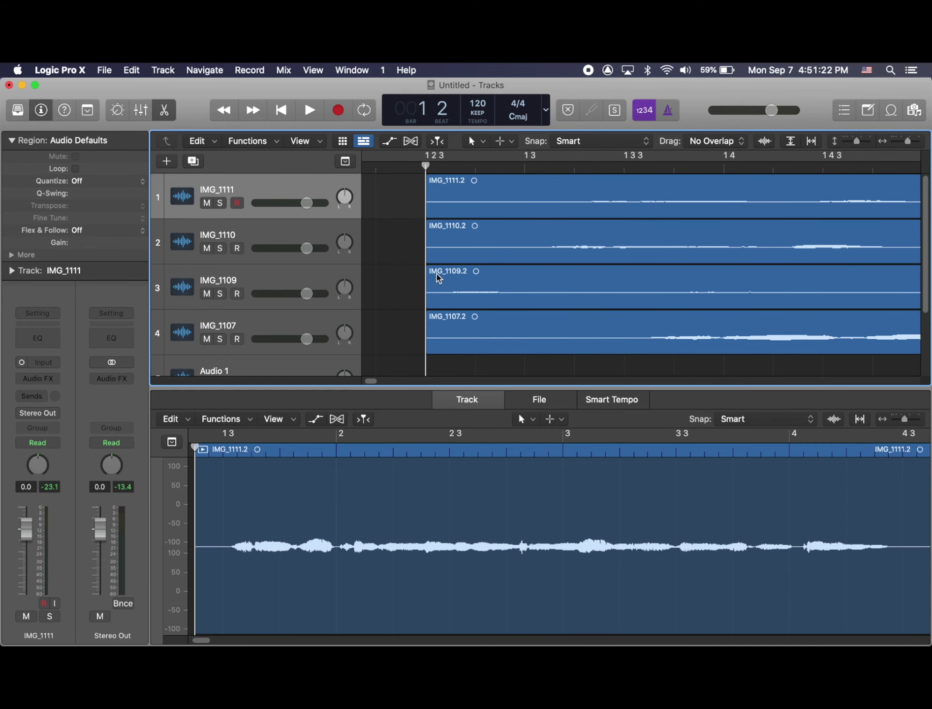
pyautogui.click(457, 168)
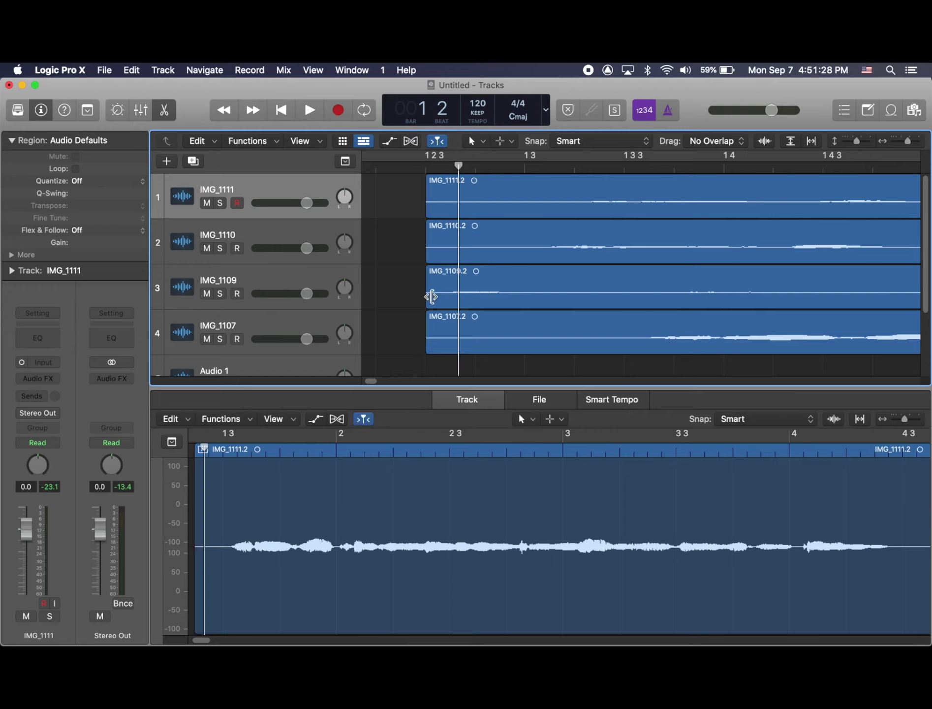
pyautogui.moveTo(428, 300); pyautogui.dragTo(451, 303)
pyautogui.moveTo(492, 274); pyautogui.dragTo(470, 276)
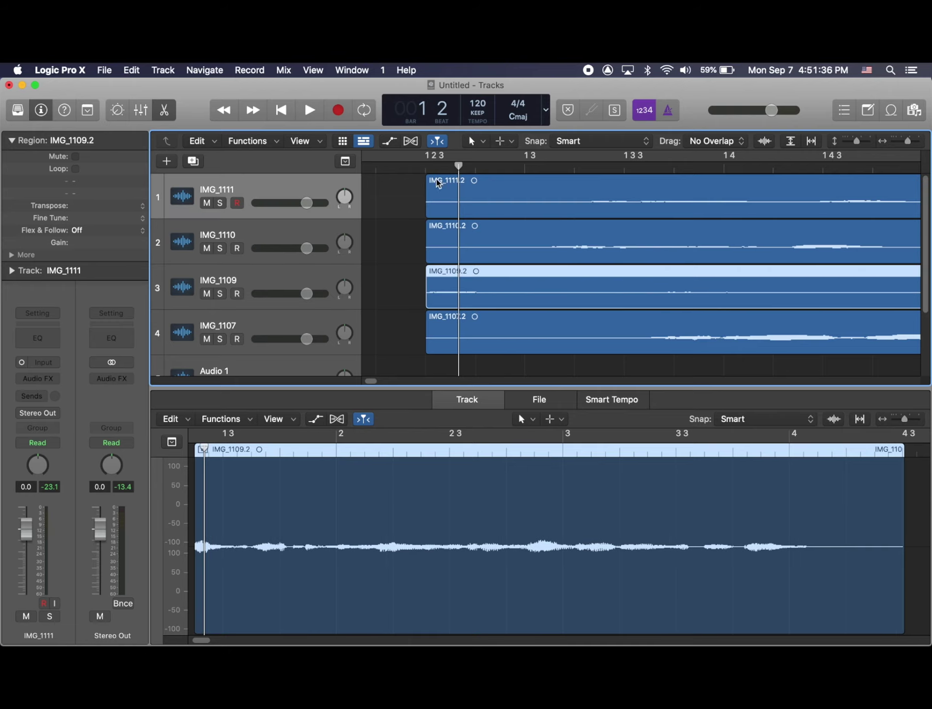
pyautogui.click(426, 168)
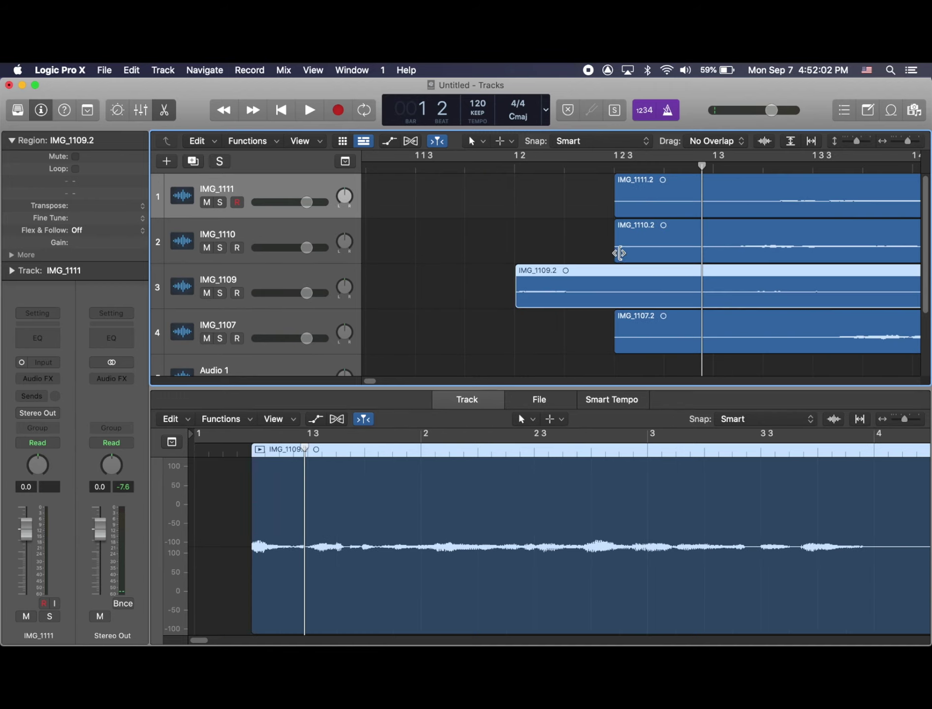
# Step: Trim the IMG_1110 region's silent start, line it up with IMG_1109 at bar 1 beat 2, and audition both tracks soloed
pyautogui.moveTo(617, 255); pyautogui.dragTo(557, 245)
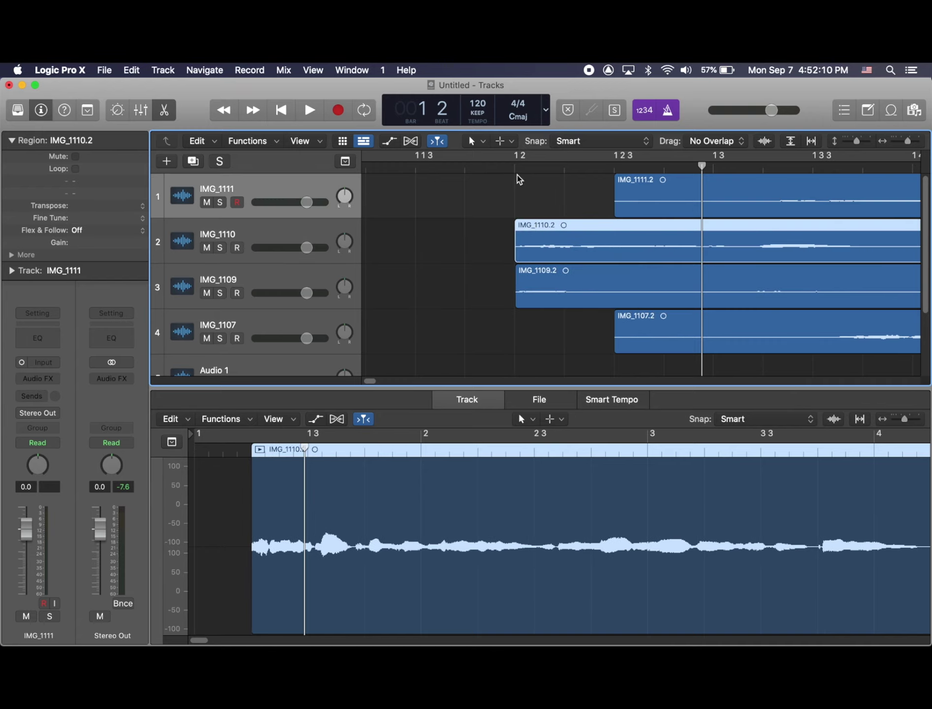
pyautogui.click(480, 167)
pyautogui.hotkey('ctrl', 's')
pyautogui.press('space')
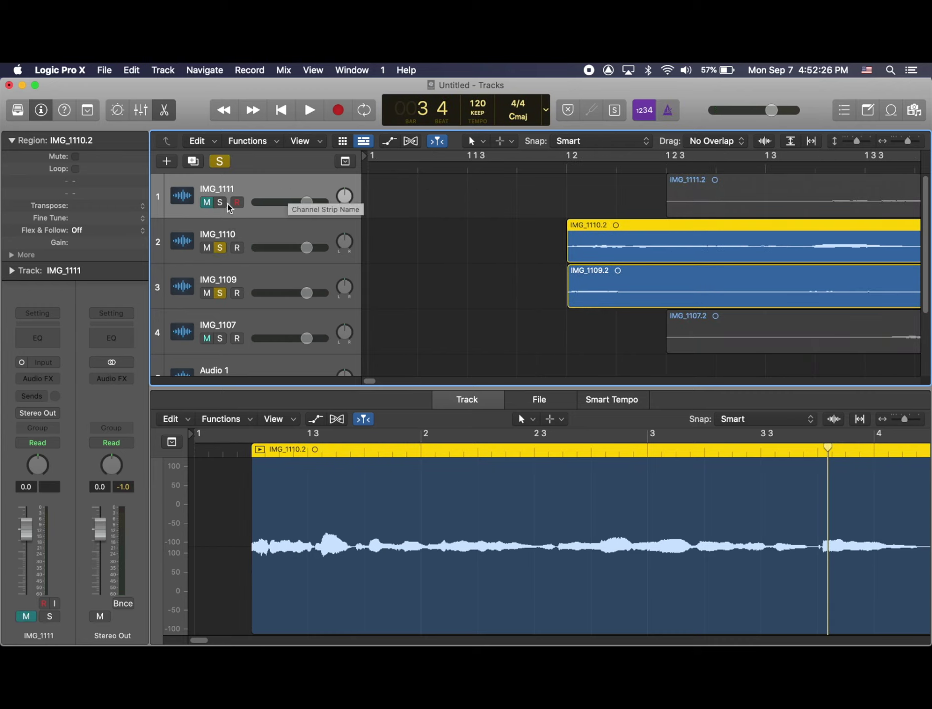
pyautogui.click(221, 162)
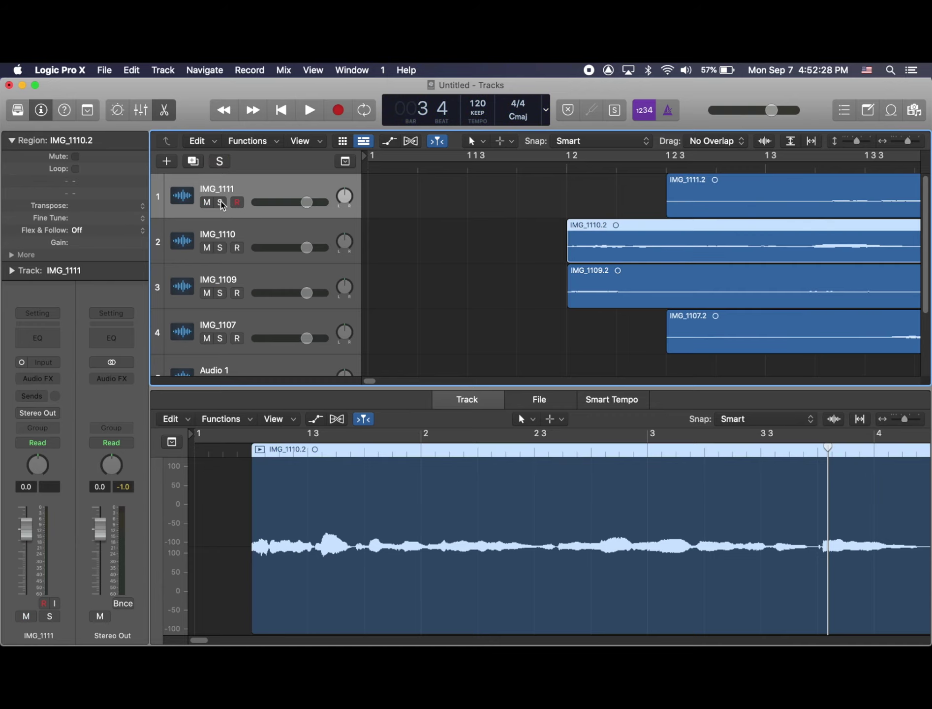
# Step: Trim the IMG_1111 region's silent start, line it up at bar 1 beat 2, and solo the IMG_1109, IMG_1110 and IMG_1111 tracks
pyautogui.moveTo(670, 209); pyautogui.dragTo(832, 208)
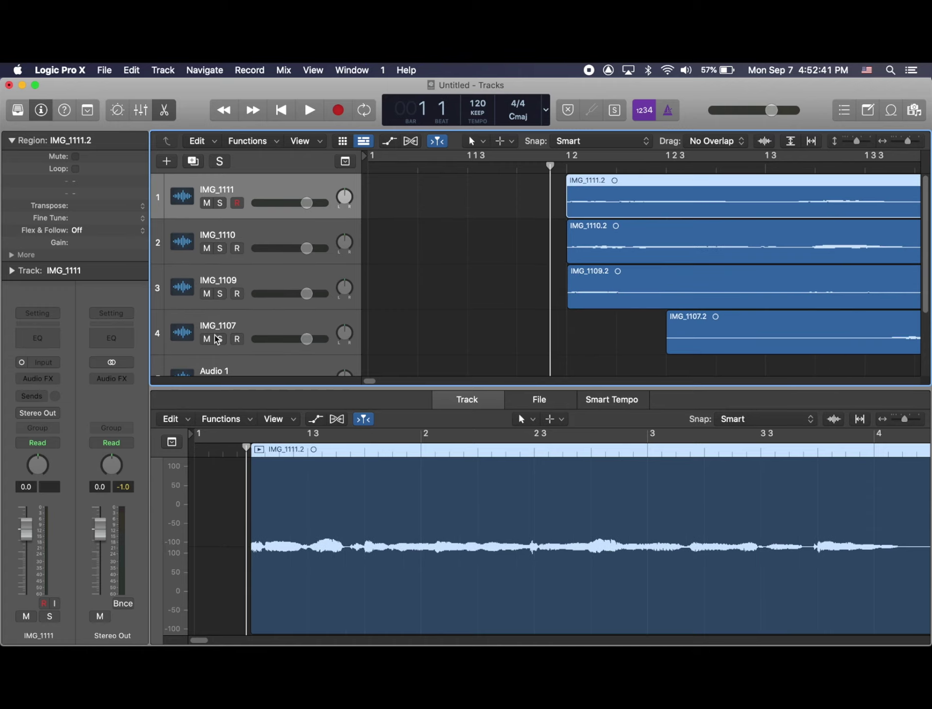
pyautogui.click(220, 292)
pyautogui.click(220, 249)
pyautogui.click(220, 203)
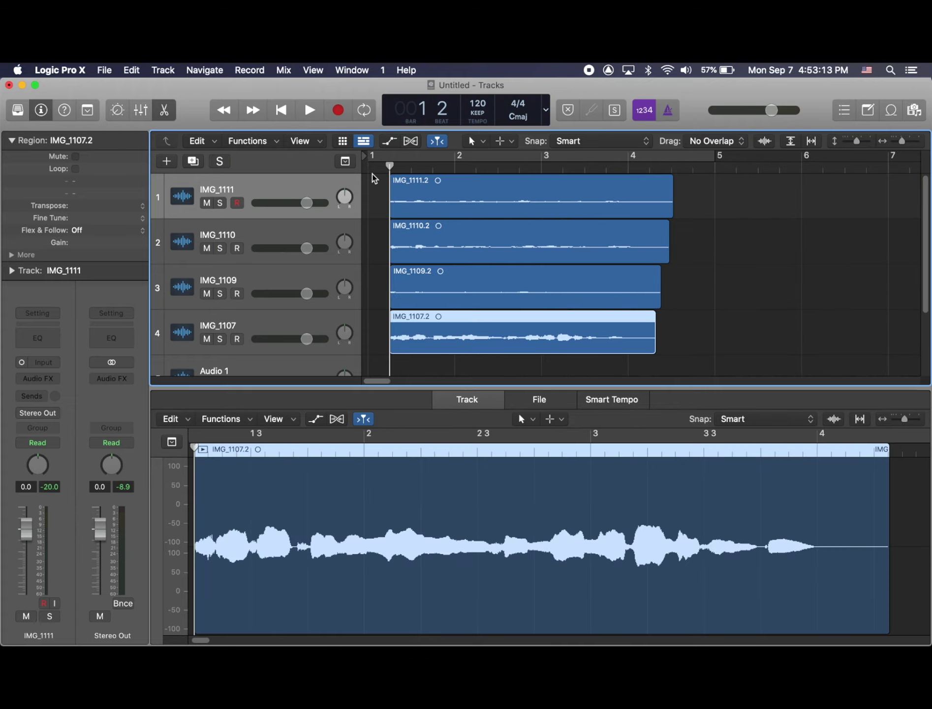
# Step: Raise the system volume, audition all four vocal tracks together from bar 1, and return the playhead to bar 1 beat 2
pyautogui.press('XF86AudioRaiseVolume')
pyautogui.press('XF86AudioRaiseVolume')
pyautogui.press('XF86AudioRaiseVolume')
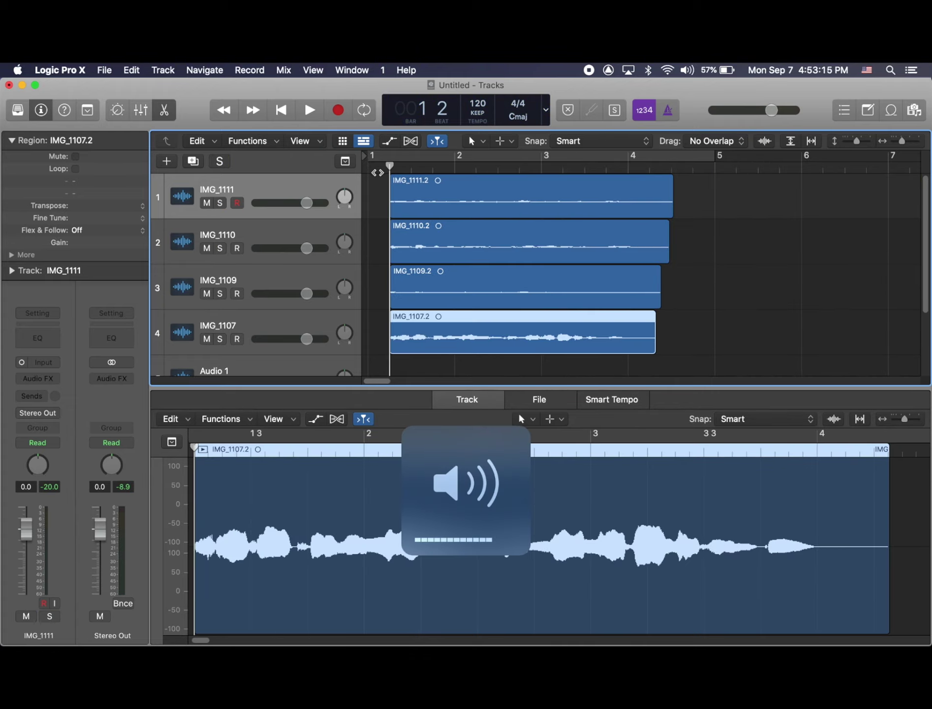
pyautogui.moveTo(390, 166); pyautogui.dragTo(383, 167)
pyautogui.press('space')
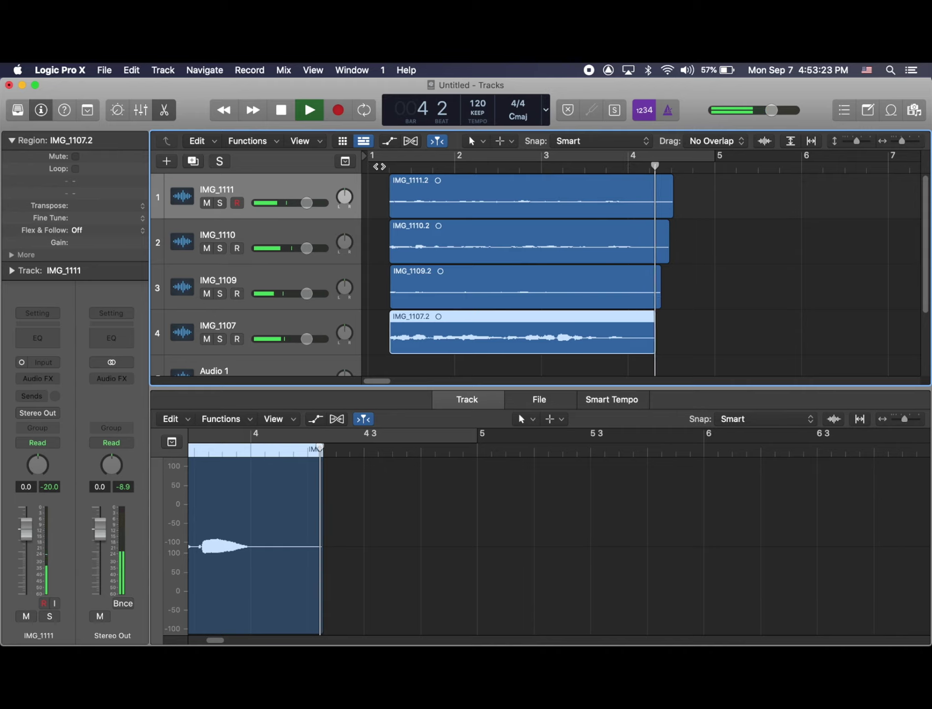
pyautogui.press('space')
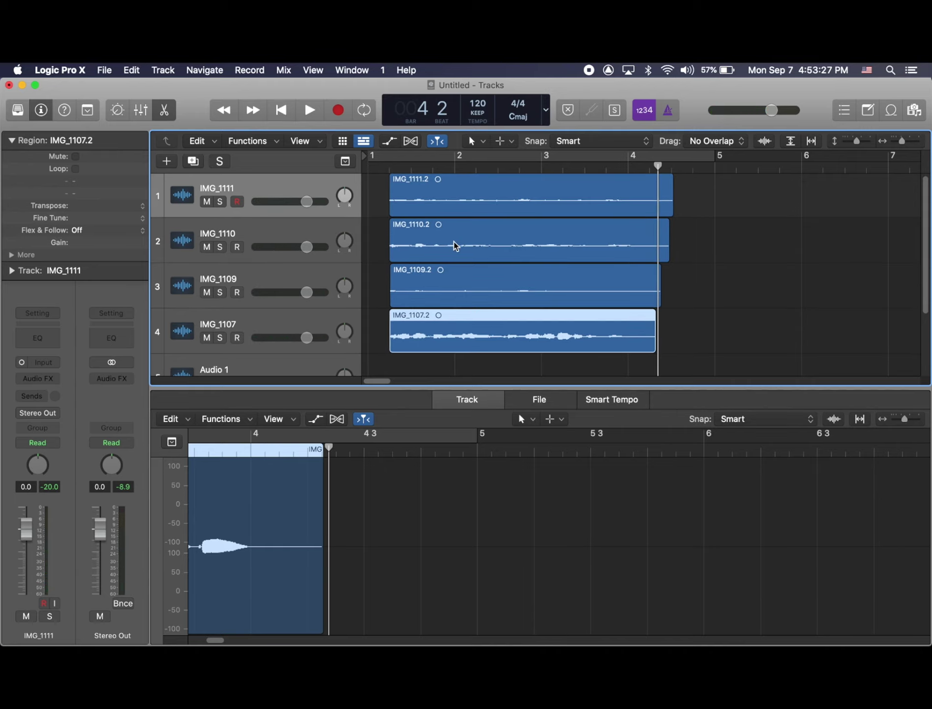
pyautogui.scroll(-1, 446, 267)
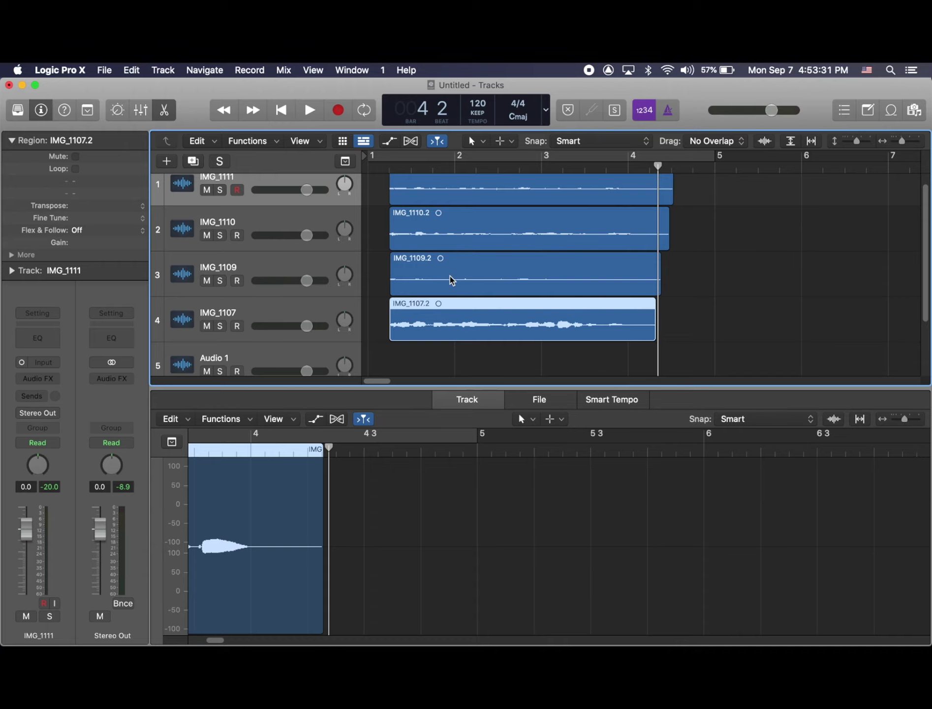
pyautogui.scroll(1, 449, 279)
pyautogui.click(391, 167)
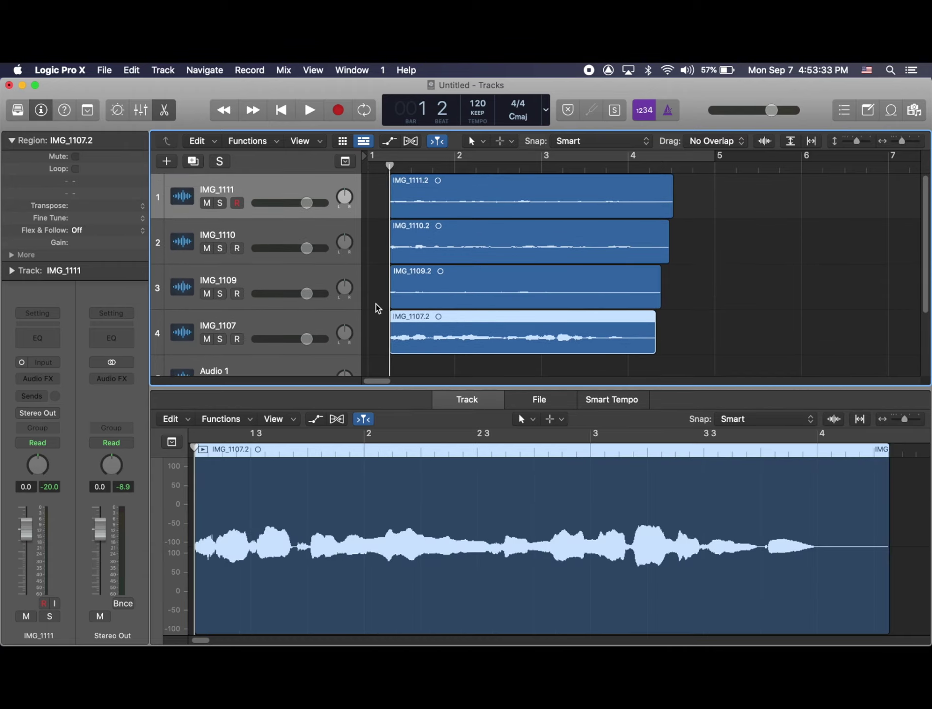
pyautogui.scroll(-2, 378, 310)
pyautogui.scroll(2, 255, 311)
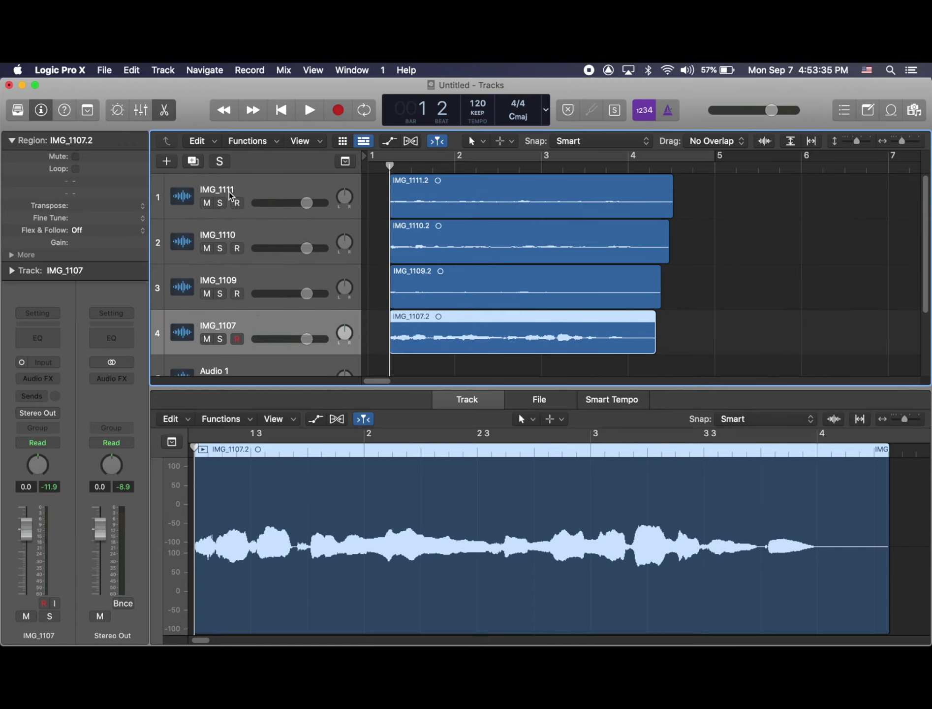
# Step: Rename the IMG_1111 track as alto and the IMG_1110 track as tenor
pyautogui.doubleClick(228, 187)
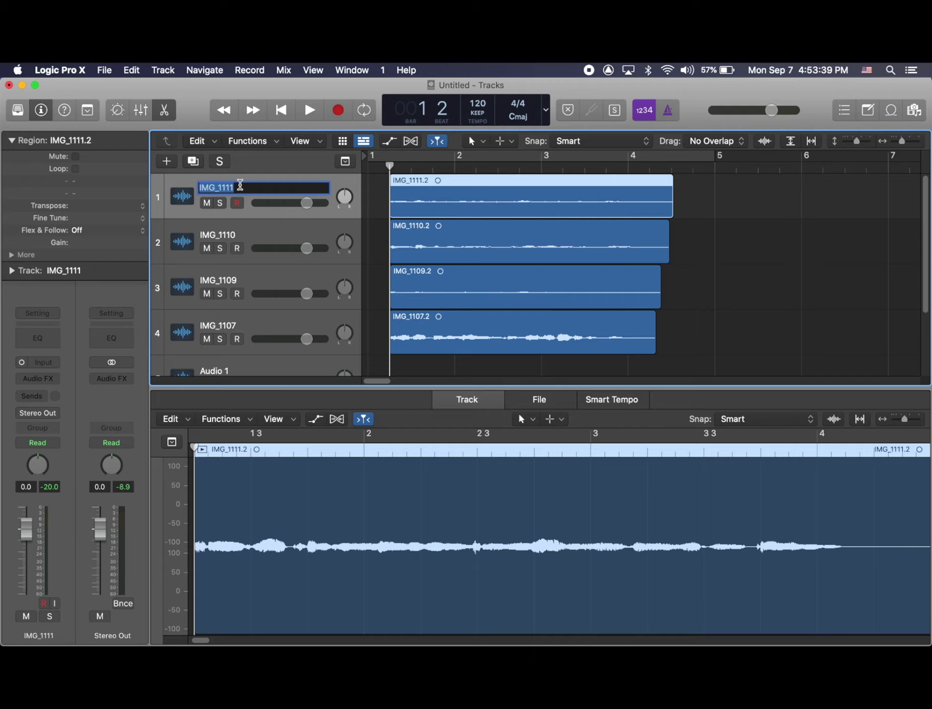
pyautogui.write('alto')
pyautogui.press('Return')
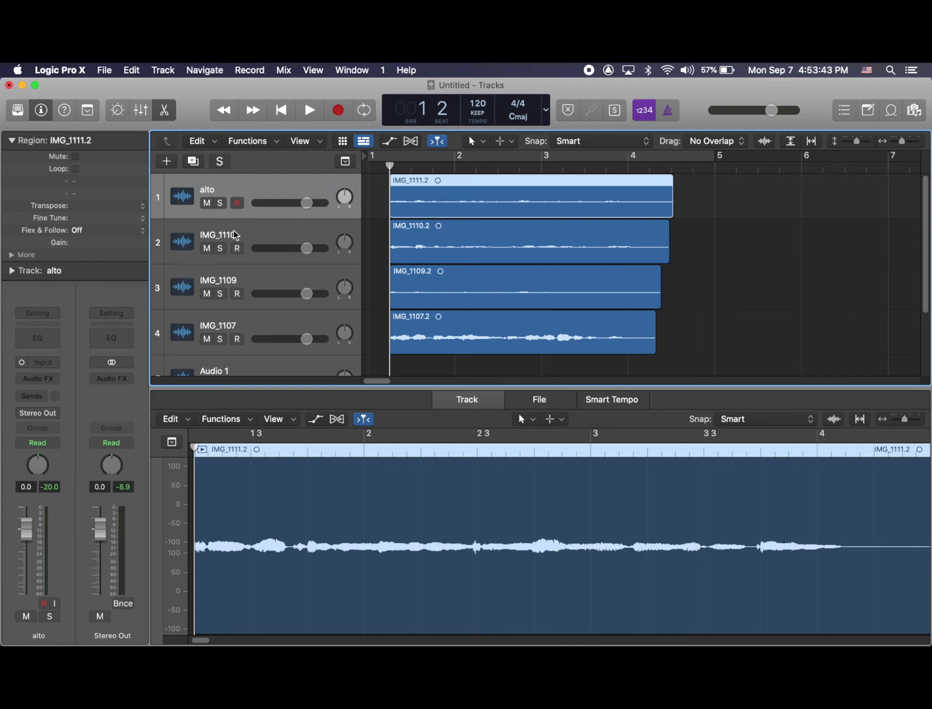
pyautogui.doubleClick(233, 232)
pyautogui.write('ten')
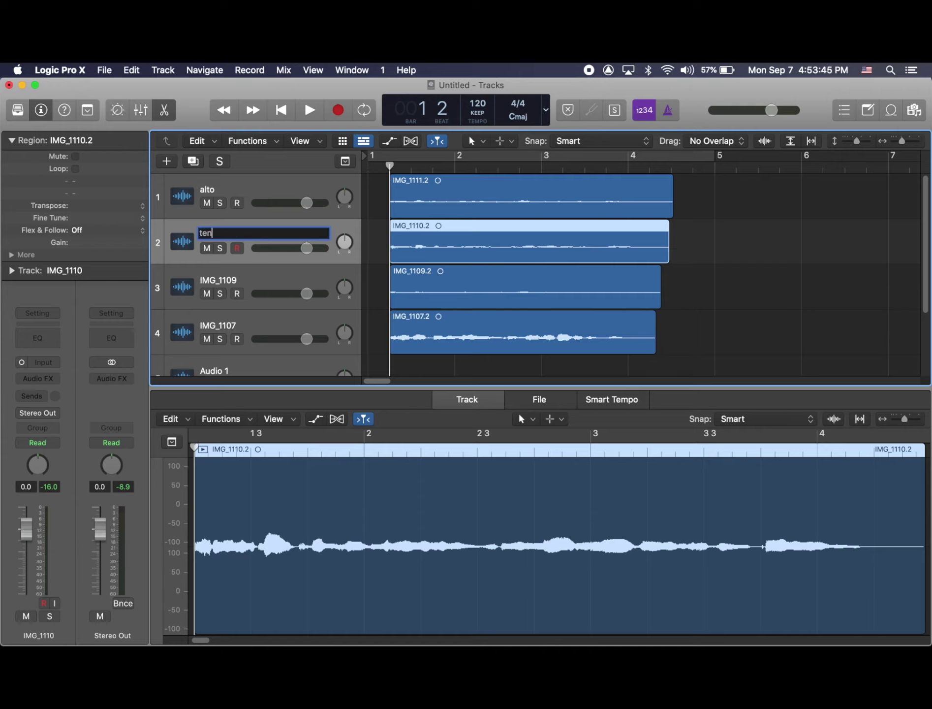
pyautogui.write('or')
pyautogui.press('Return')
# Step: Rename the IMG_1109 track as bass and the IMG_1107 track as soprano
pyautogui.doubleClick(223, 280)
pyautogui.write('bass')
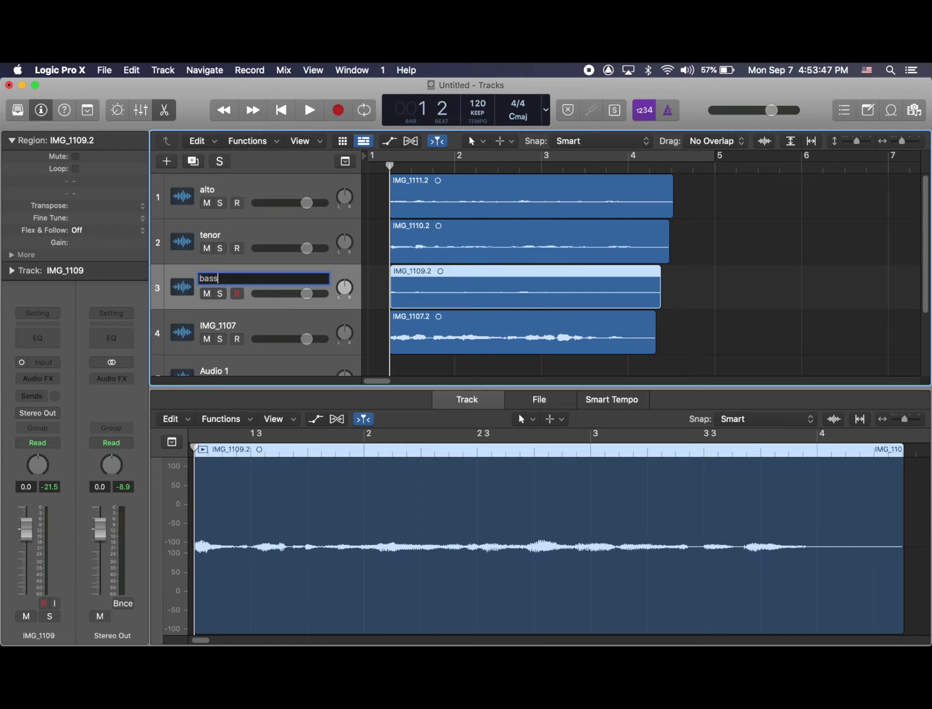
pyautogui.press('Return')
pyautogui.doubleClick(218, 325)
pyautogui.write('soprano')
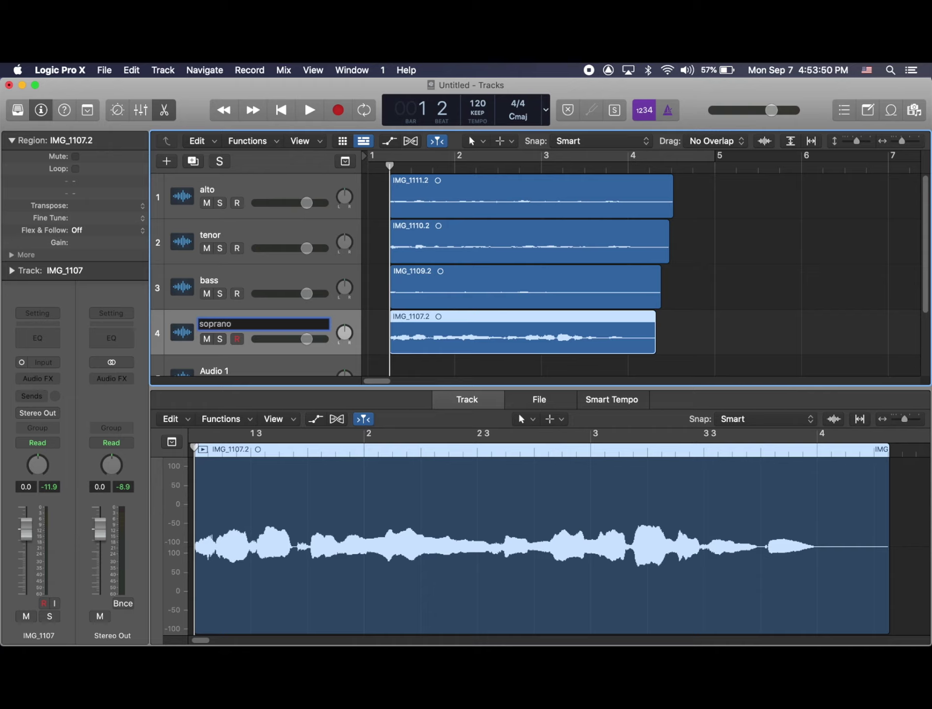
pyautogui.press('Return')
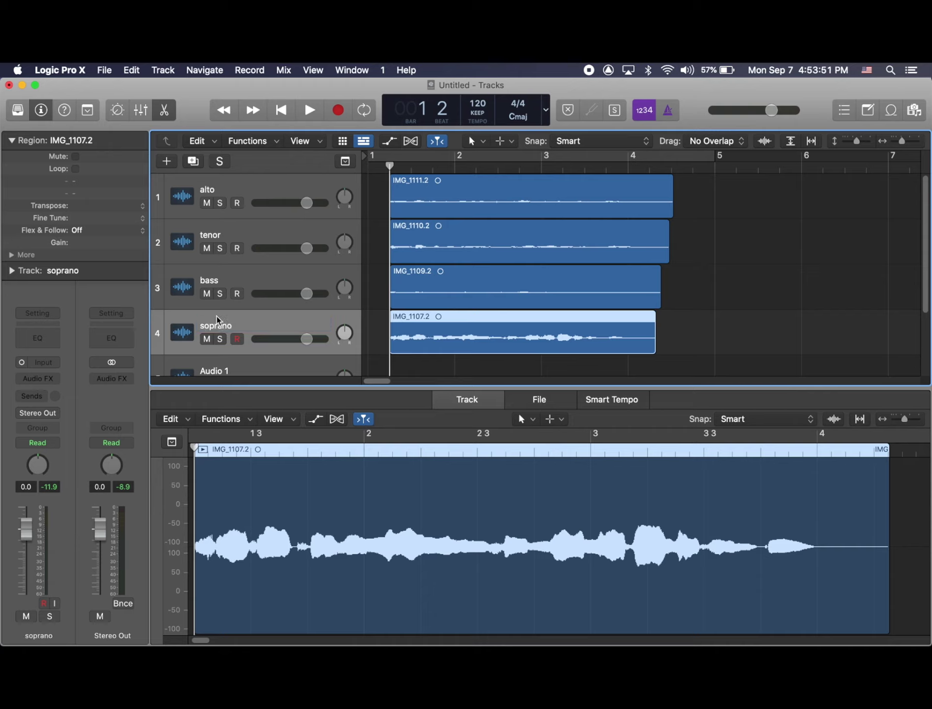
# Step: Move the soprano track above the alto track and audition the mix briefly from bar 1 beat 2
pyautogui.moveTo(237, 318); pyautogui.dragTo(241, 192)
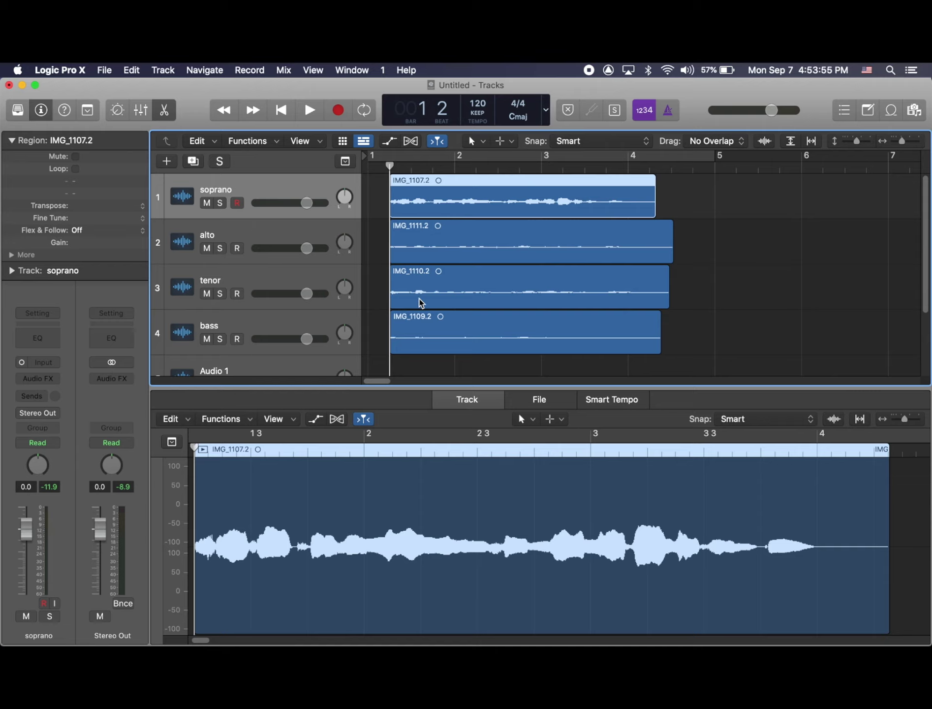
pyautogui.press('space')
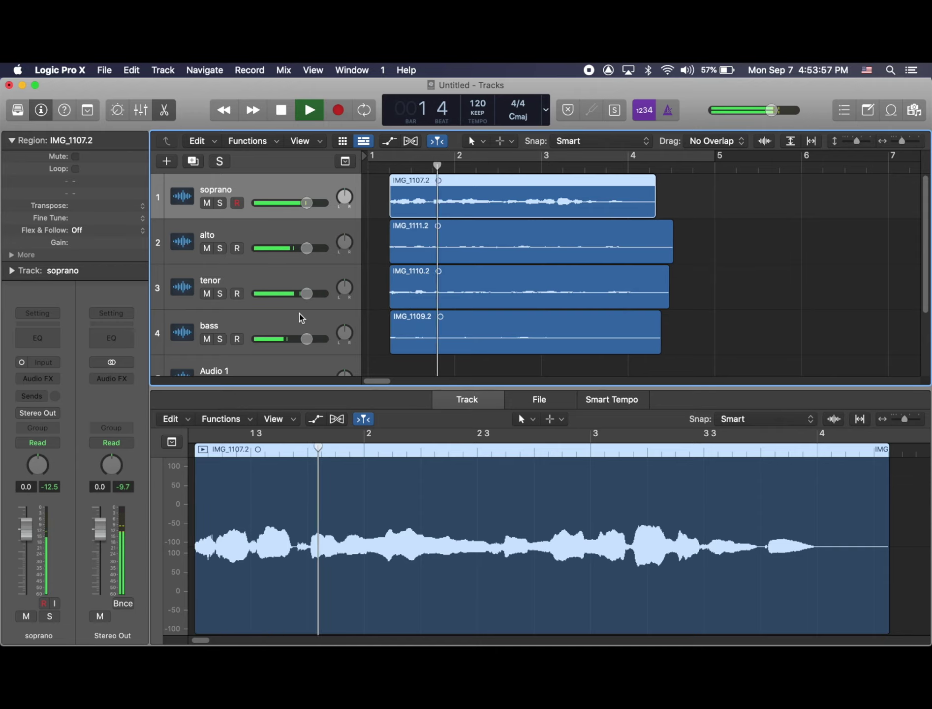
pyautogui.press('space')
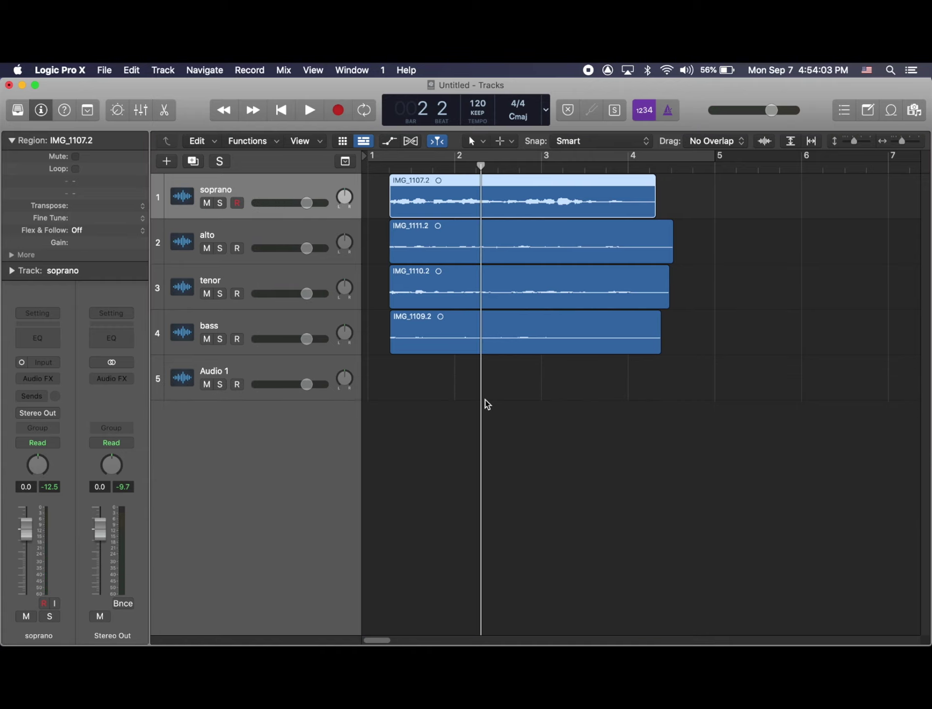
pyautogui.click(389, 169)
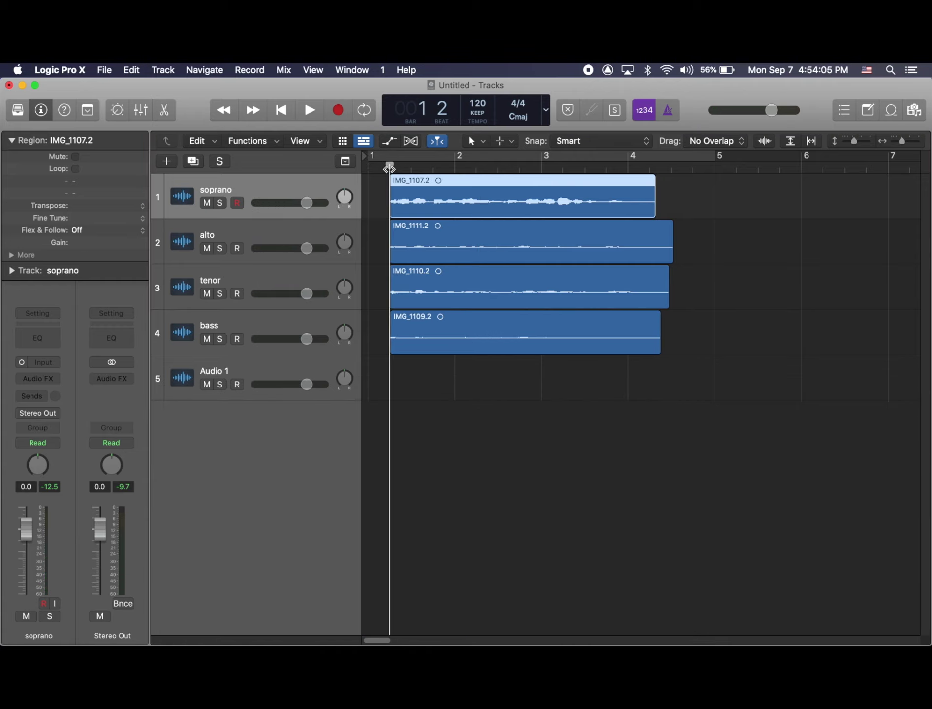
pyautogui.rightClick(248, 188)
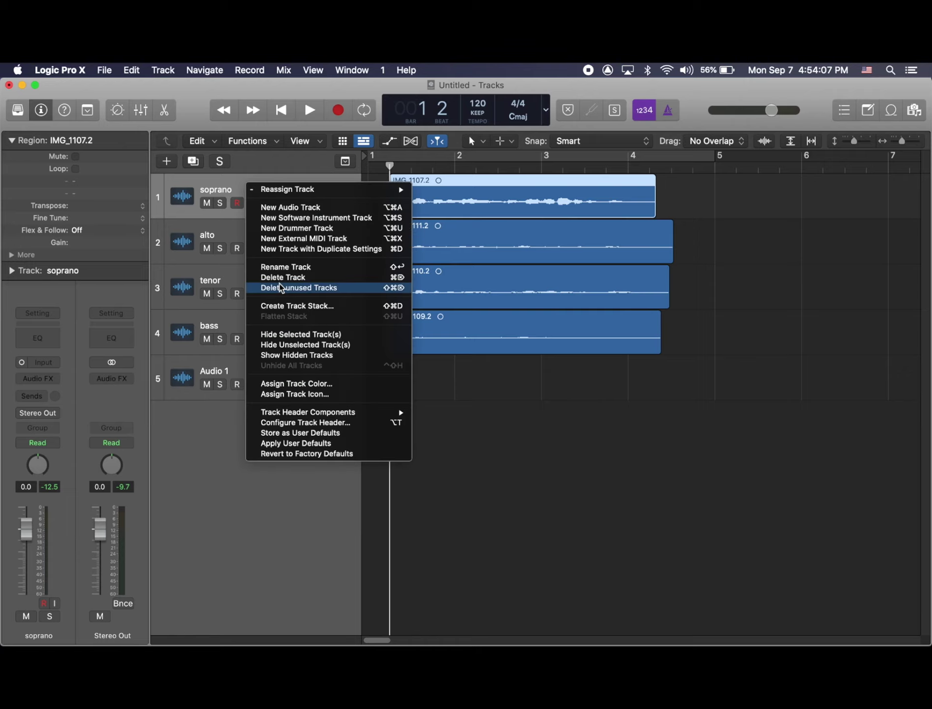
pyautogui.click(284, 306)
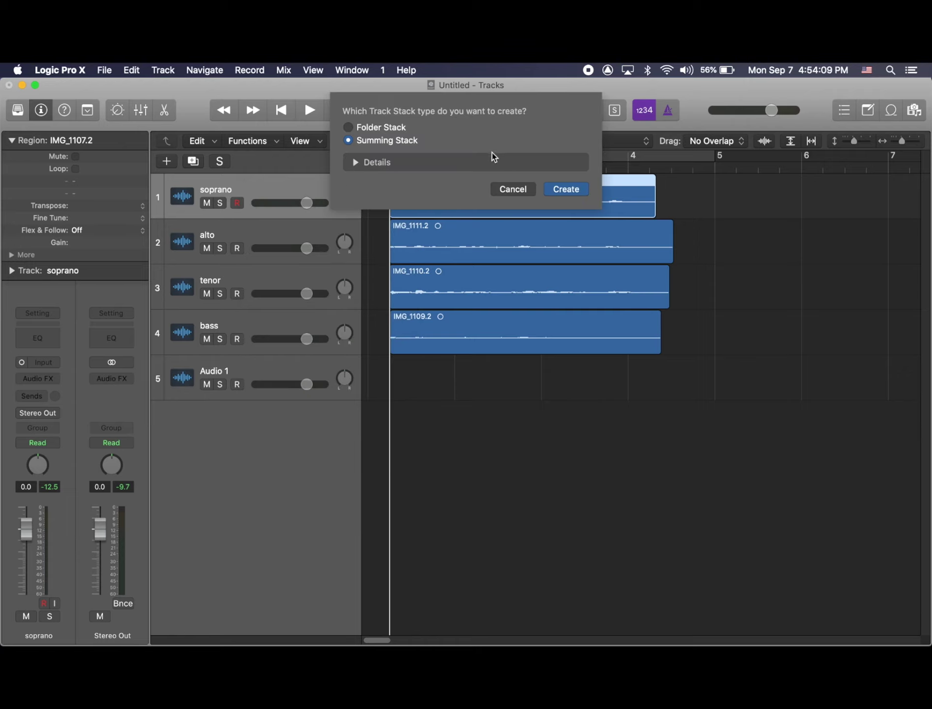
pyautogui.click(562, 190)
pyautogui.click(249, 196)
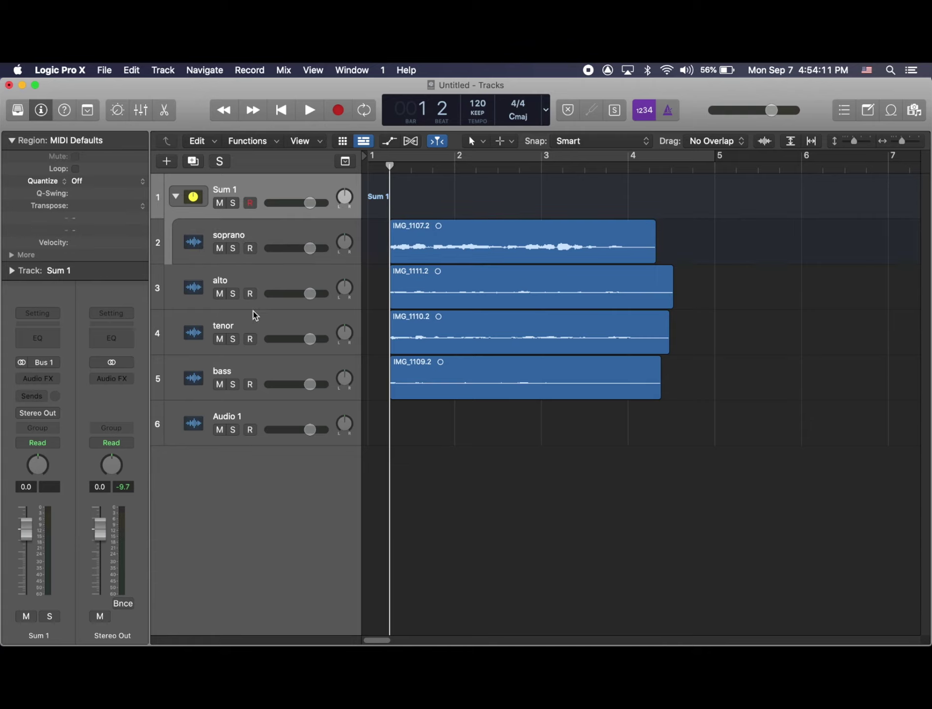
pyautogui.moveTo(266, 282); pyautogui.dragTo(272, 214)
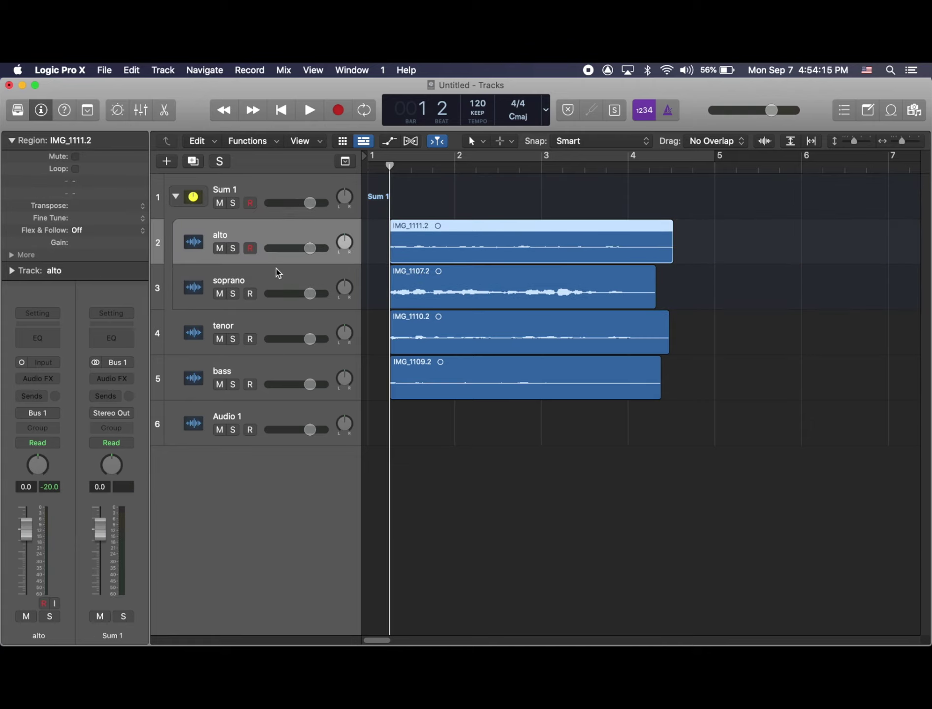
pyautogui.click(236, 185)
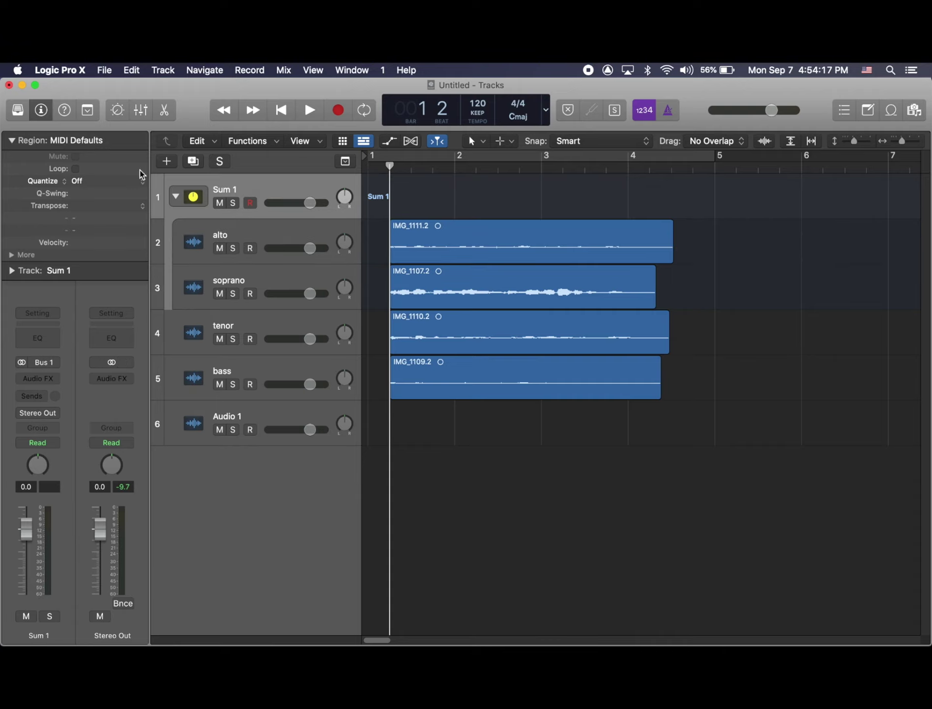
pyautogui.click(19, 144)
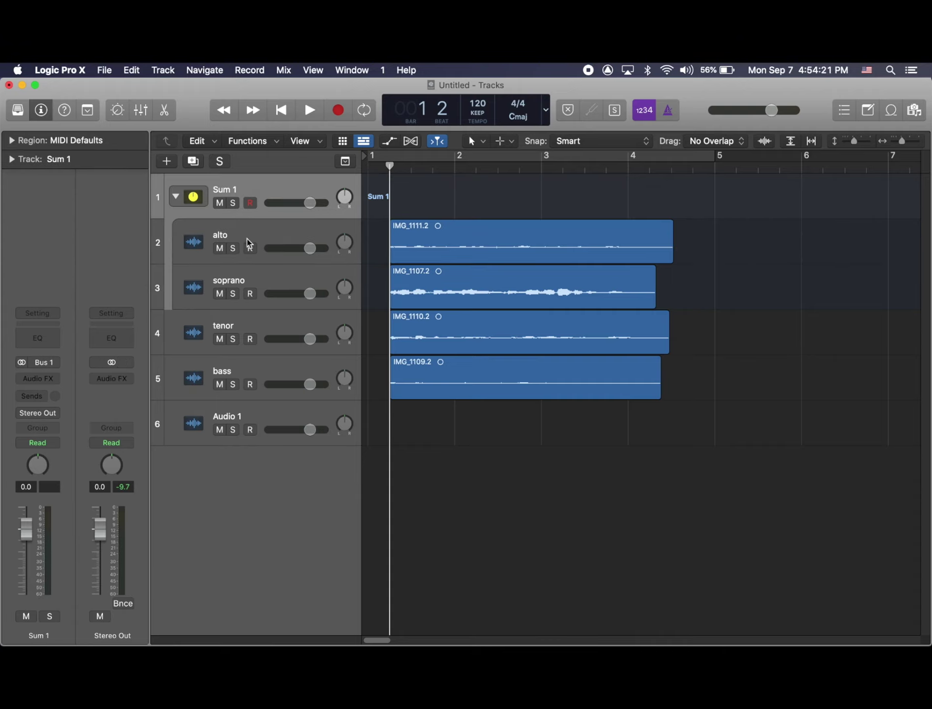
pyautogui.moveTo(249, 237); pyautogui.dragTo(253, 303)
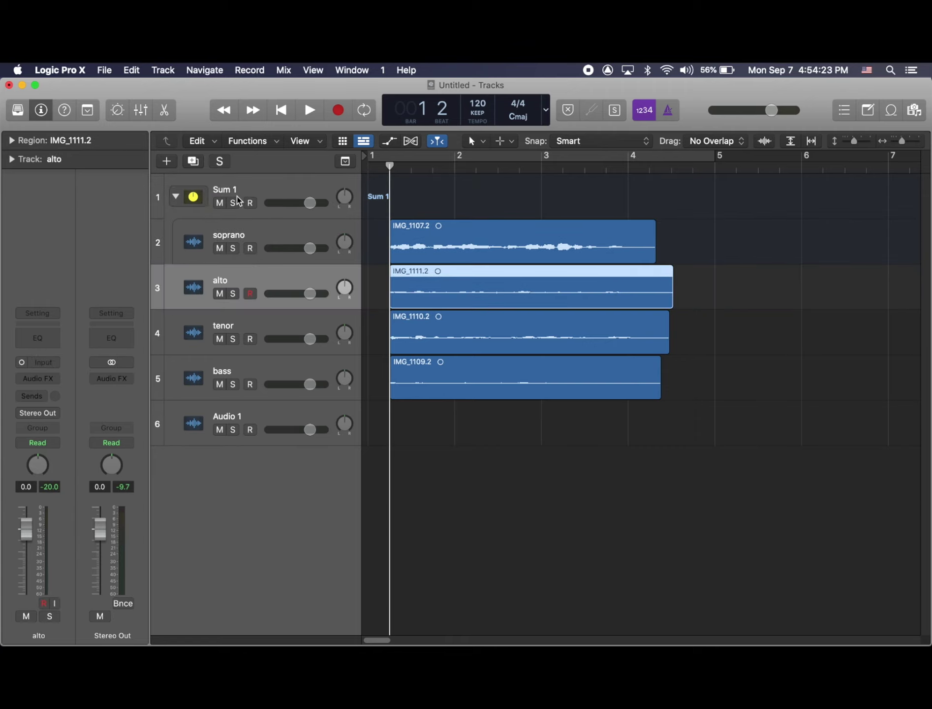
pyautogui.press('super+z')
pyautogui.press('super+z')
pyautogui.press('super+z')
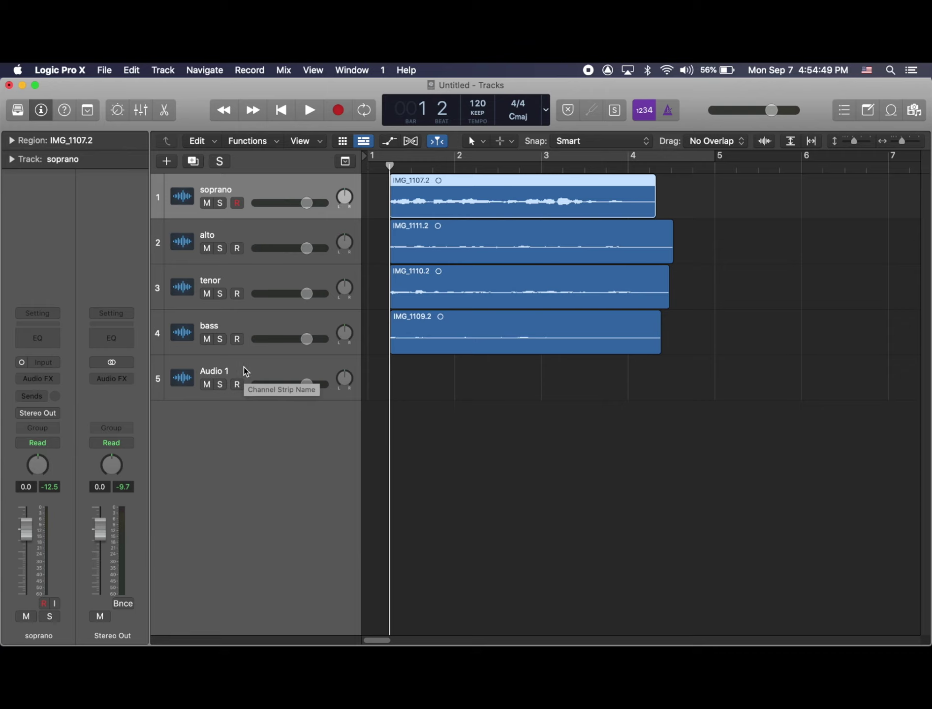
# Step: Show the Stereo Out channel as an output track in the arrangement and select it
pyautogui.click(141, 111)
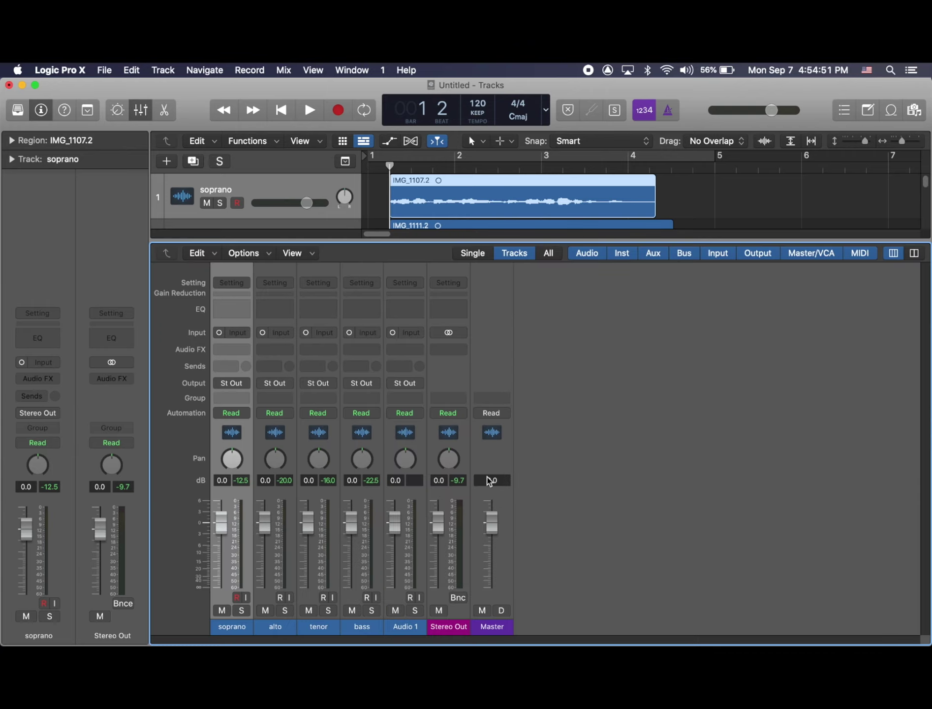
pyautogui.rightClick(453, 385)
pyautogui.click(484, 390)
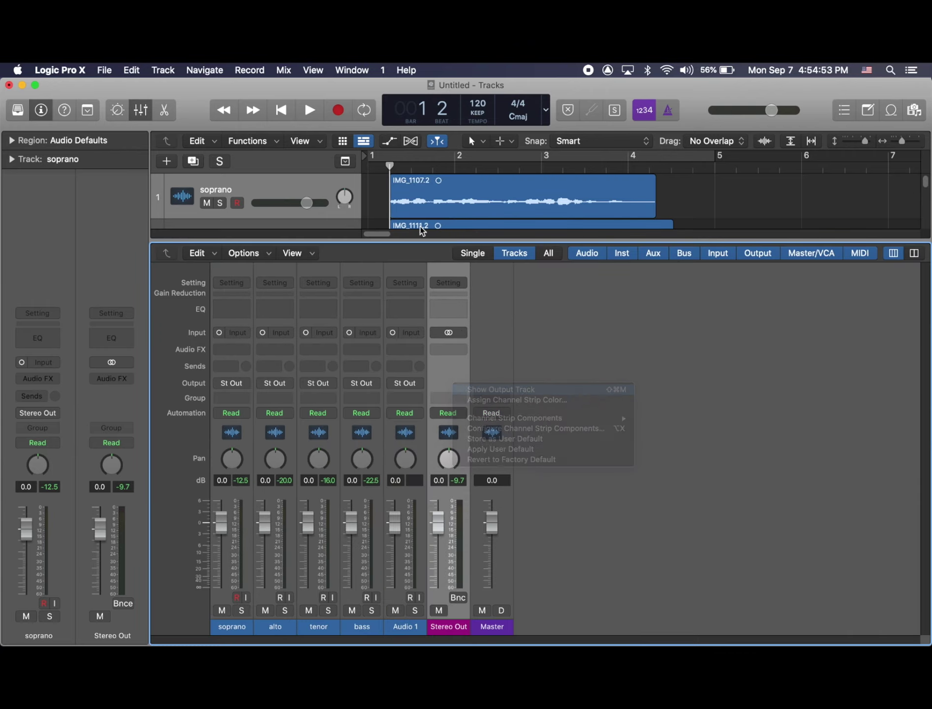
pyautogui.moveTo(411, 242); pyautogui.dragTo(355, 645)
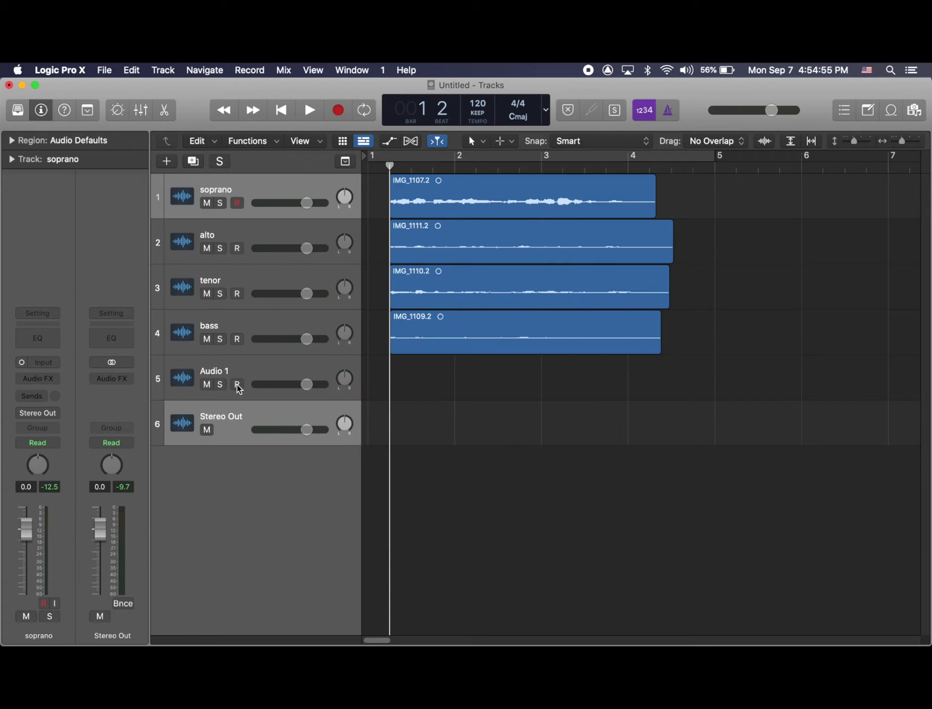
pyautogui.click(232, 440)
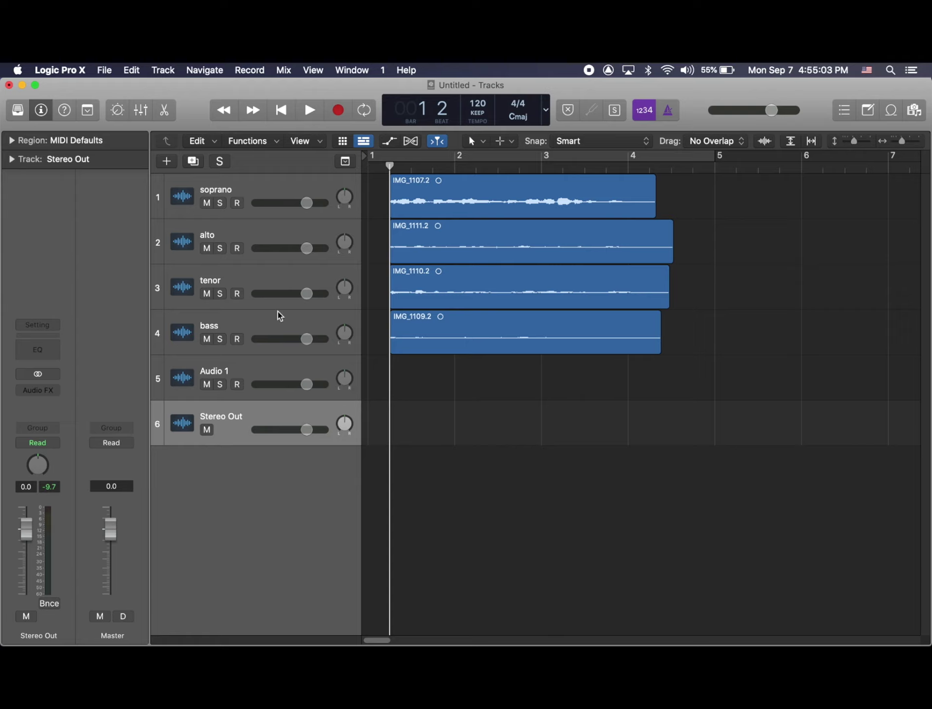
# Step: Insert Channel EQ and ChromaVerb with the Vocal Chamber preset on the soprano track, then close the plug-in window
pyautogui.click(266, 189)
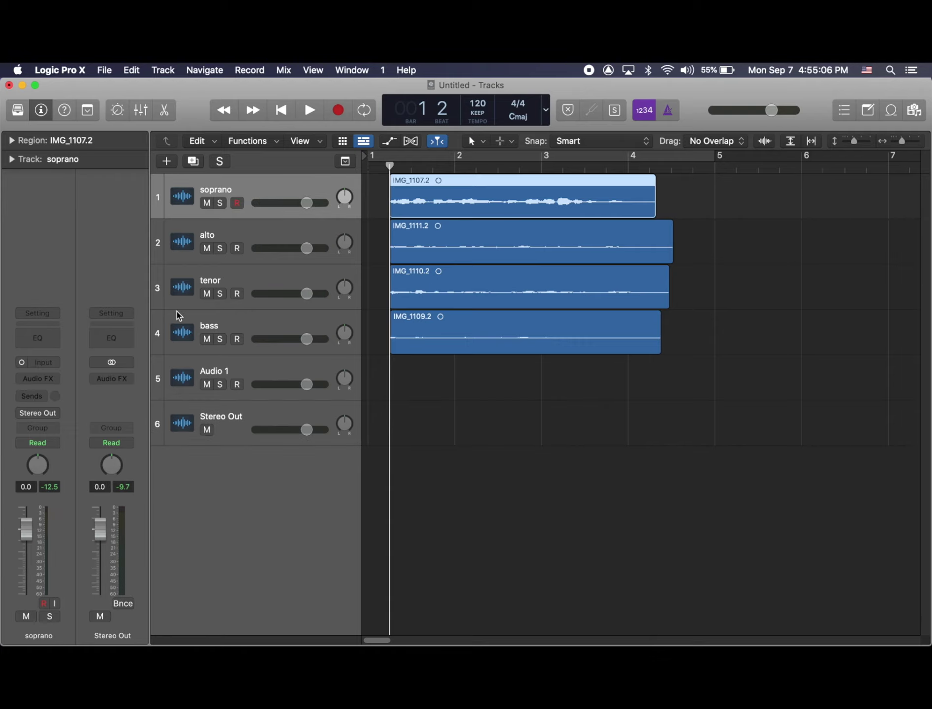
pyautogui.click(49, 382)
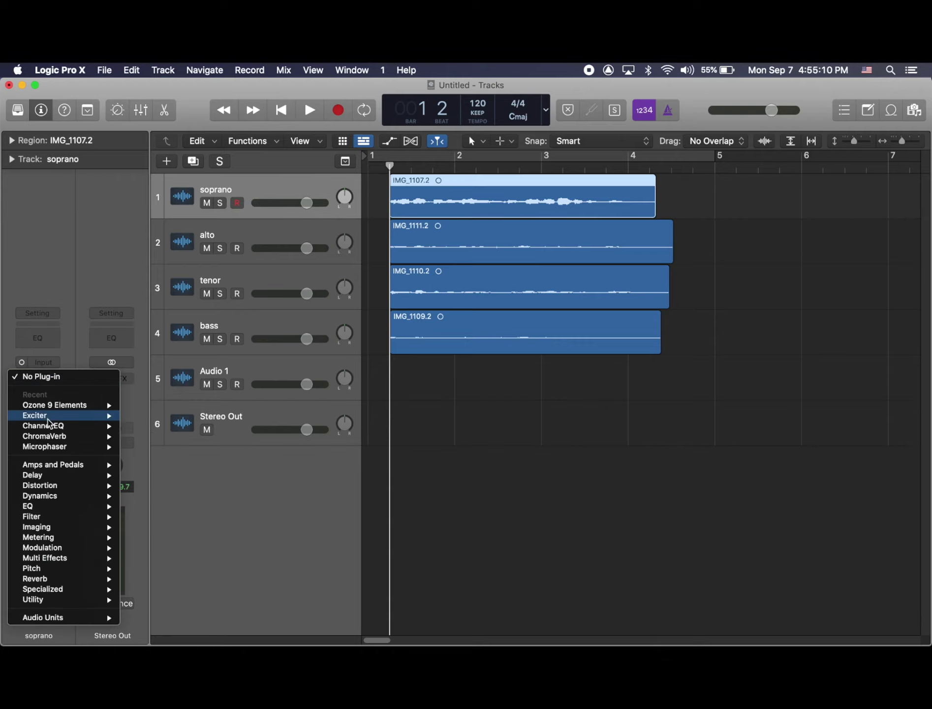
pyautogui.moveTo(98, 426)
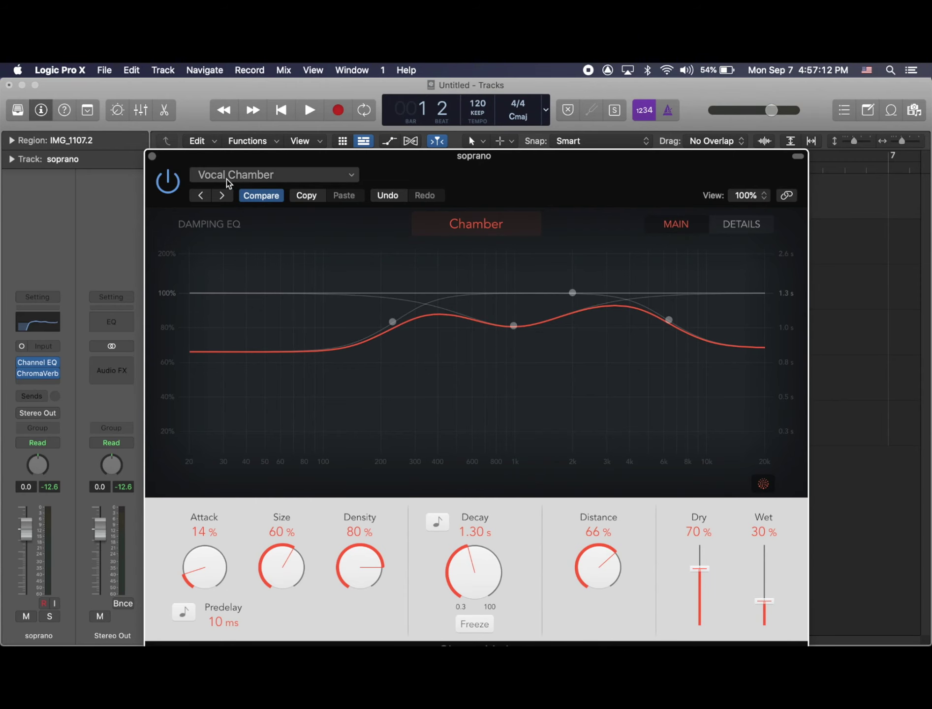
pyautogui.click(153, 156)
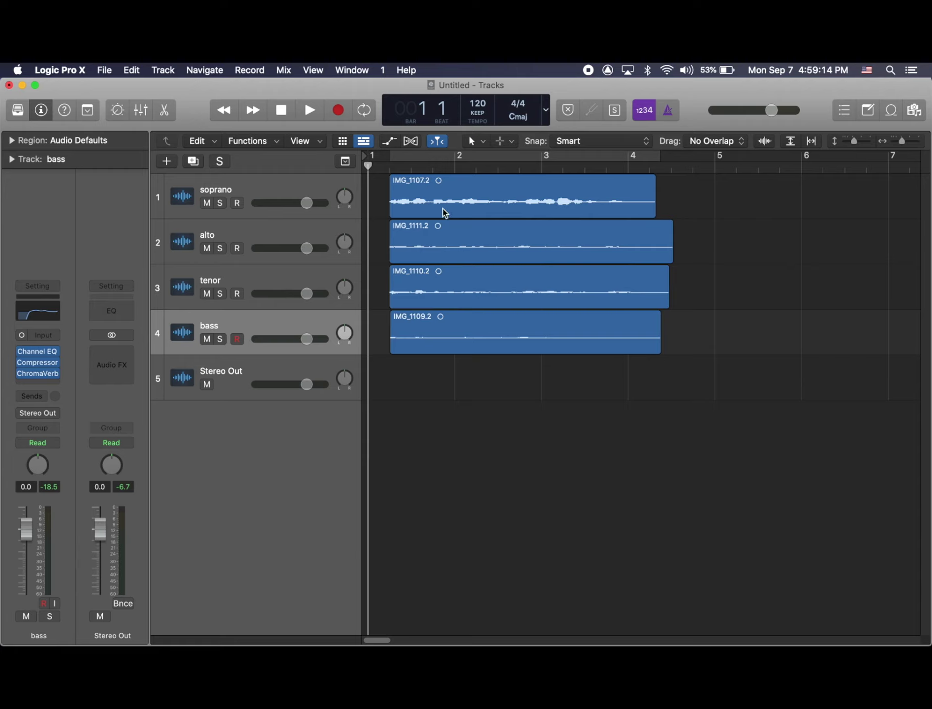
# Step: Extend the starts of all four vocal regions one division earlier, to position 1 1 3 240, and play the mix
pyautogui.moveTo(404, 377); pyautogui.dragTo(383, 209)
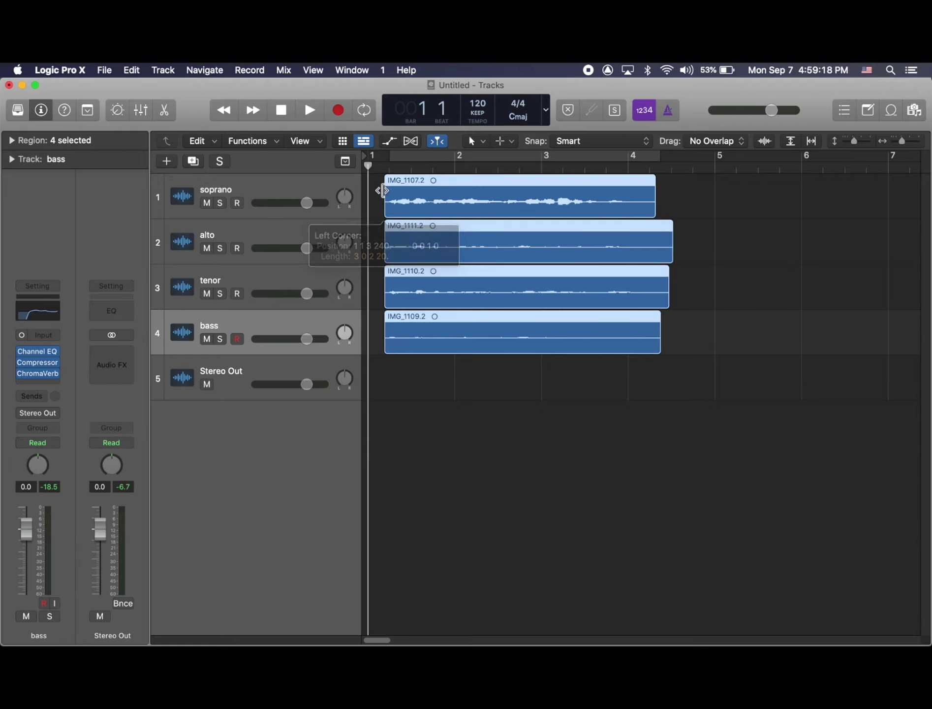
pyautogui.click(381, 229)
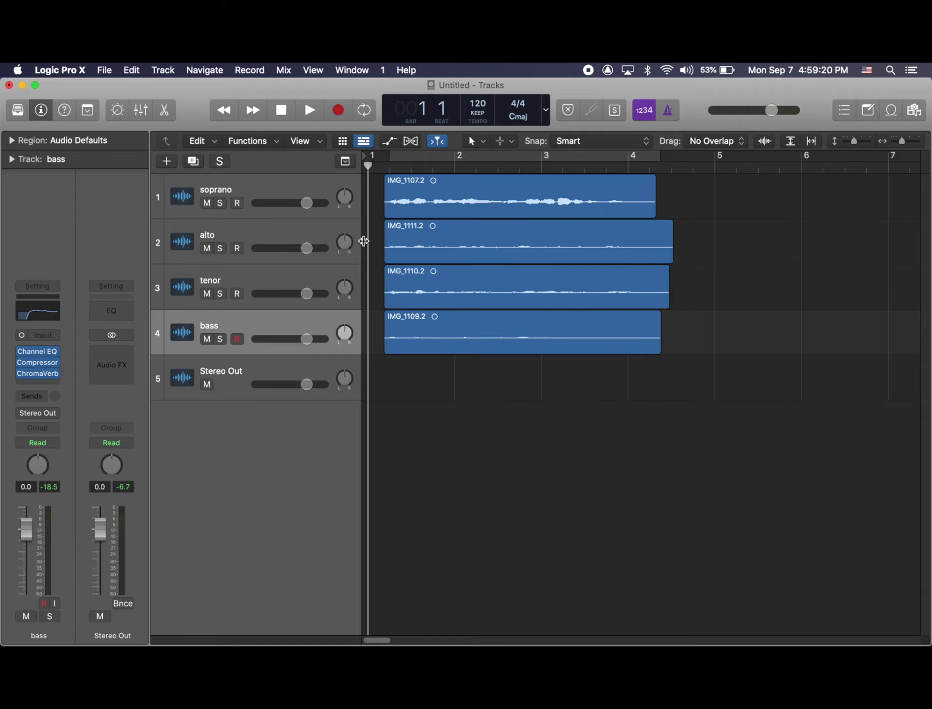
pyautogui.press('space')
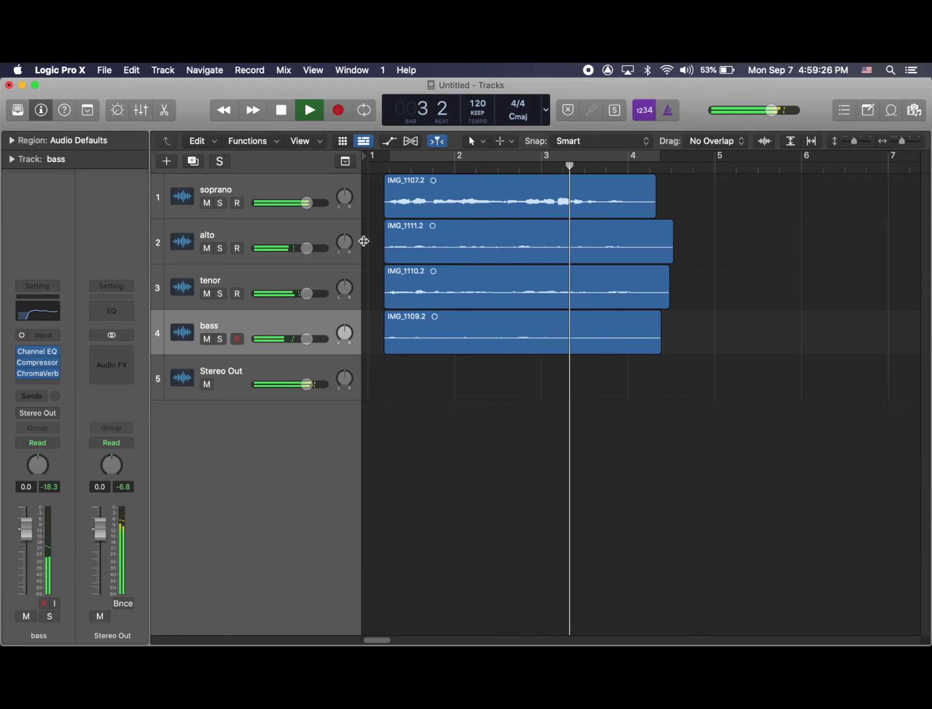
# Step: Lower the soprano track's volume to -5.4 dB and the bass to -2.7 dB, and check the channel levels in the mixer
pyautogui.press('space')
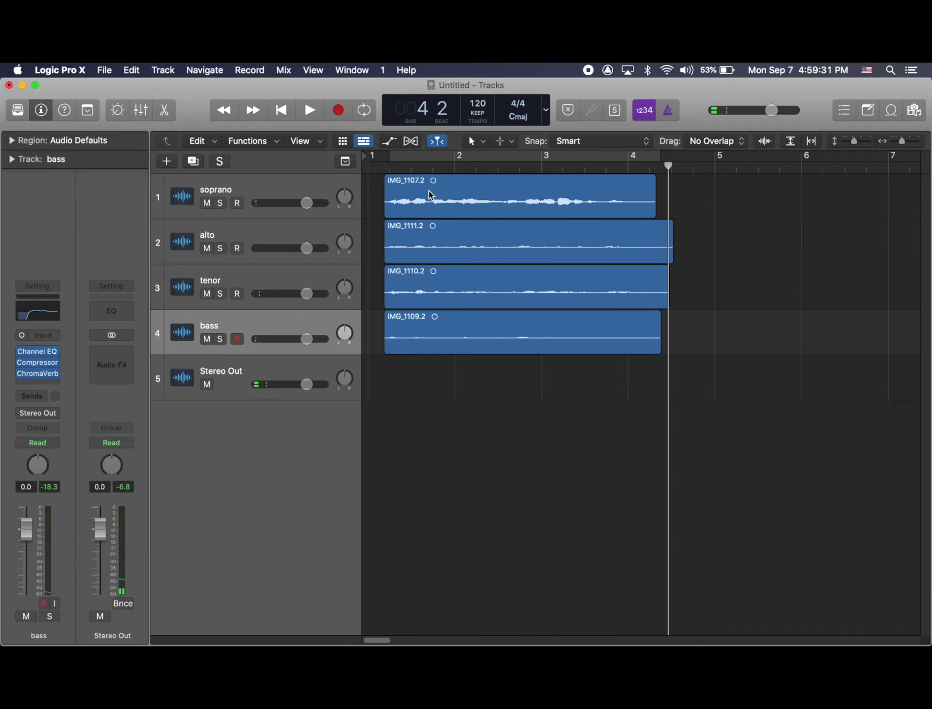
pyautogui.click(390, 168)
pyautogui.moveTo(53, 362)
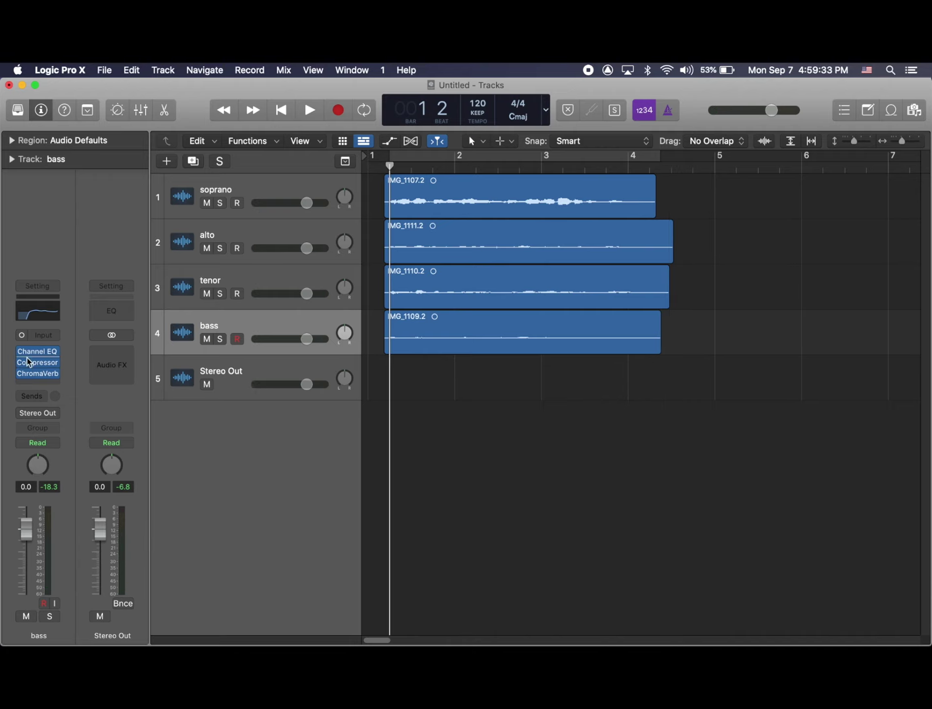
pyautogui.click(256, 285)
pyautogui.moveTo(306, 203); pyautogui.dragTo(290, 203)
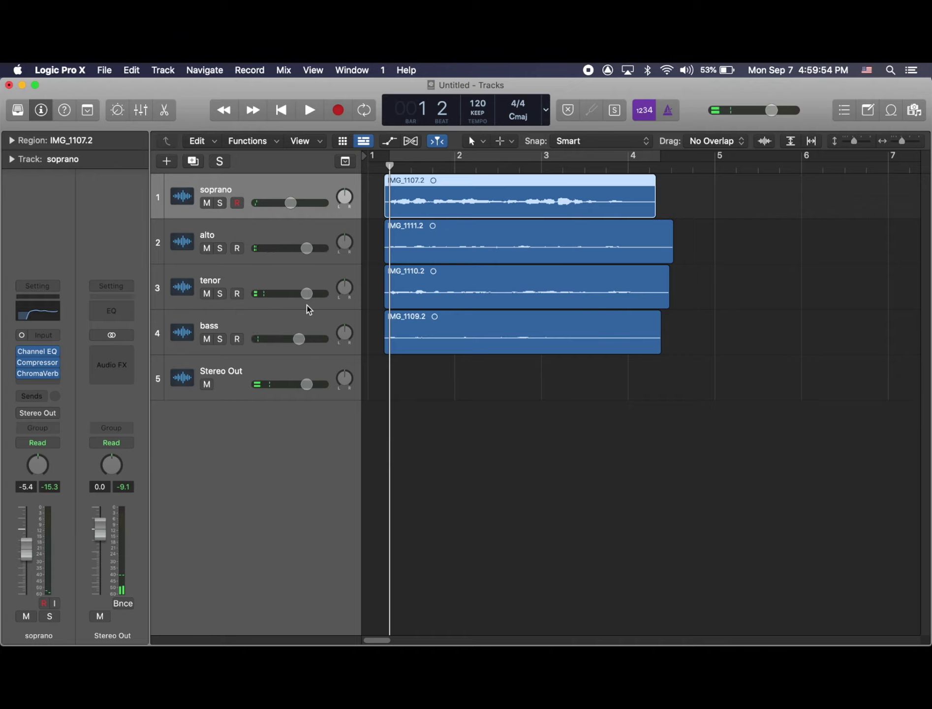
pyautogui.click(140, 110)
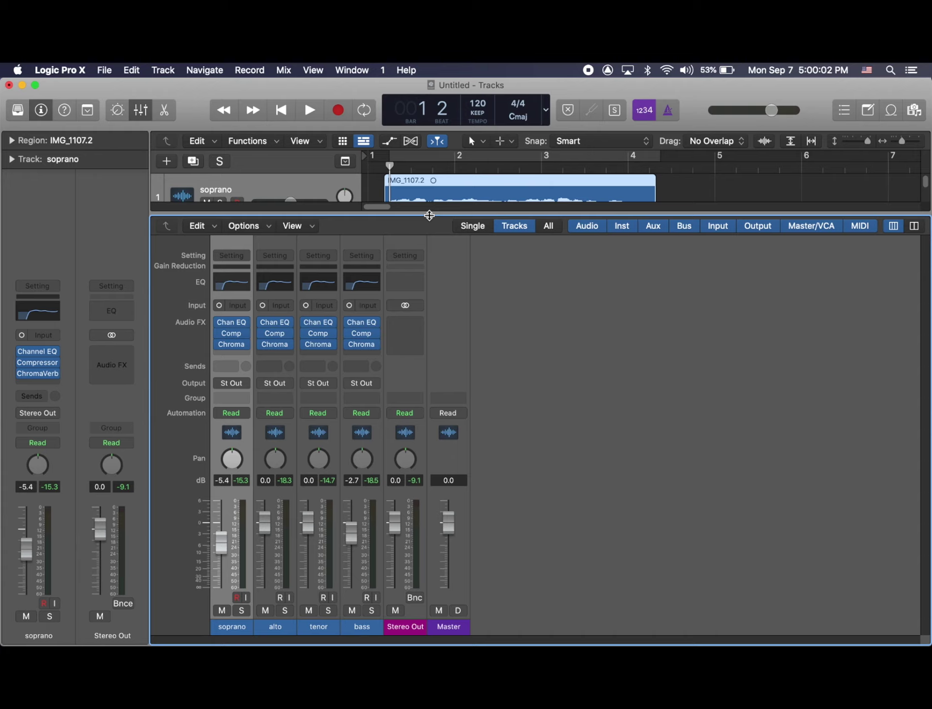
pyautogui.press('x')
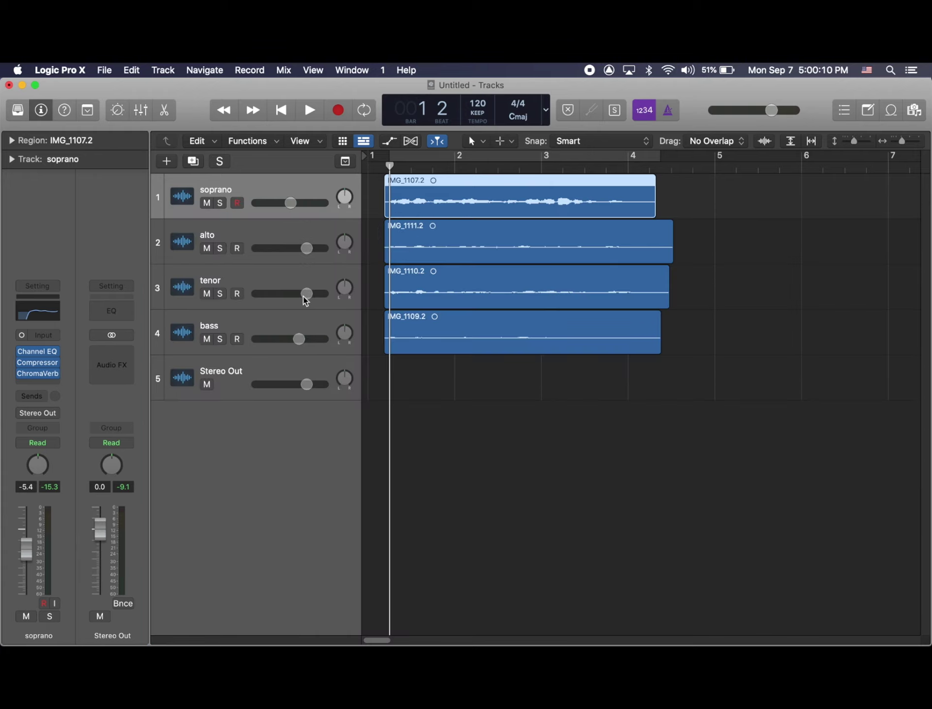
# Step: Lower the bass track's volume slightly, raise the soprano to 5.6 dB and audition the mix
pyautogui.moveTo(298, 339); pyautogui.dragTo(297, 338)
pyautogui.moveTo(292, 202); pyautogui.dragTo(323, 203)
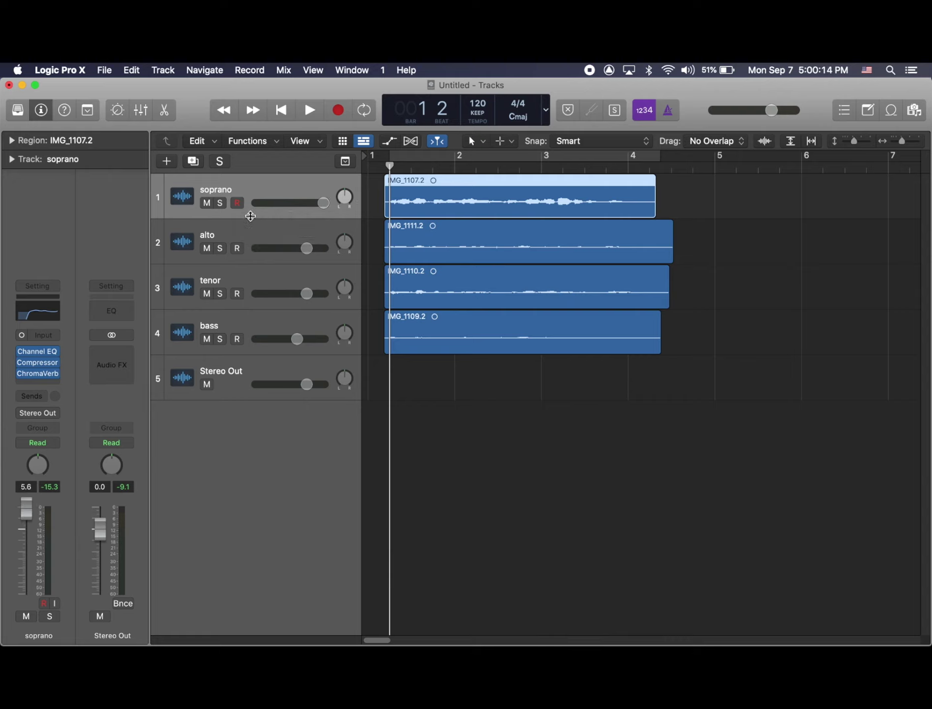
pyautogui.press('space')
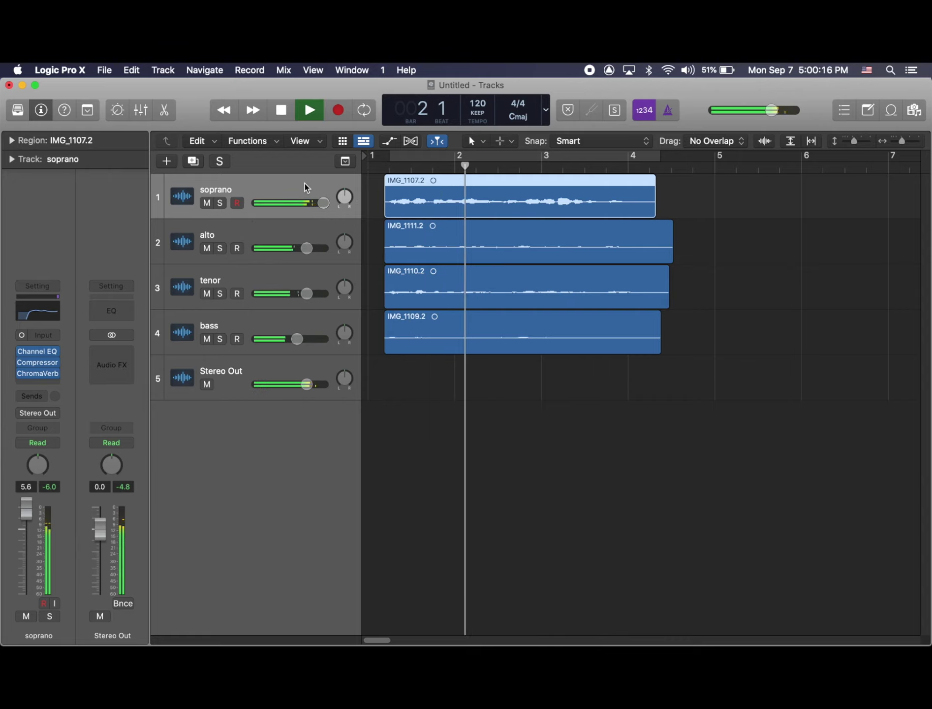
pyautogui.press('space')
# Step: Set the soprano track's volume to -3.3 dB and audition the mix from the start of the regions
pyautogui.click(323, 203)
pyautogui.moveTo(323, 203); pyautogui.dragTo(296, 203)
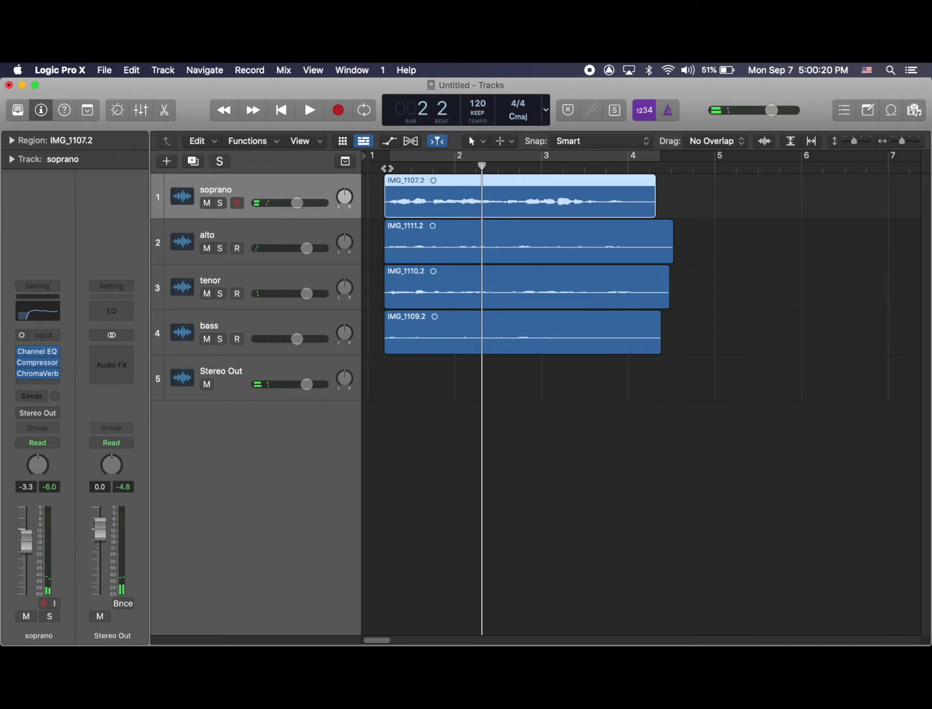
pyautogui.press('Return')
pyautogui.press('space')
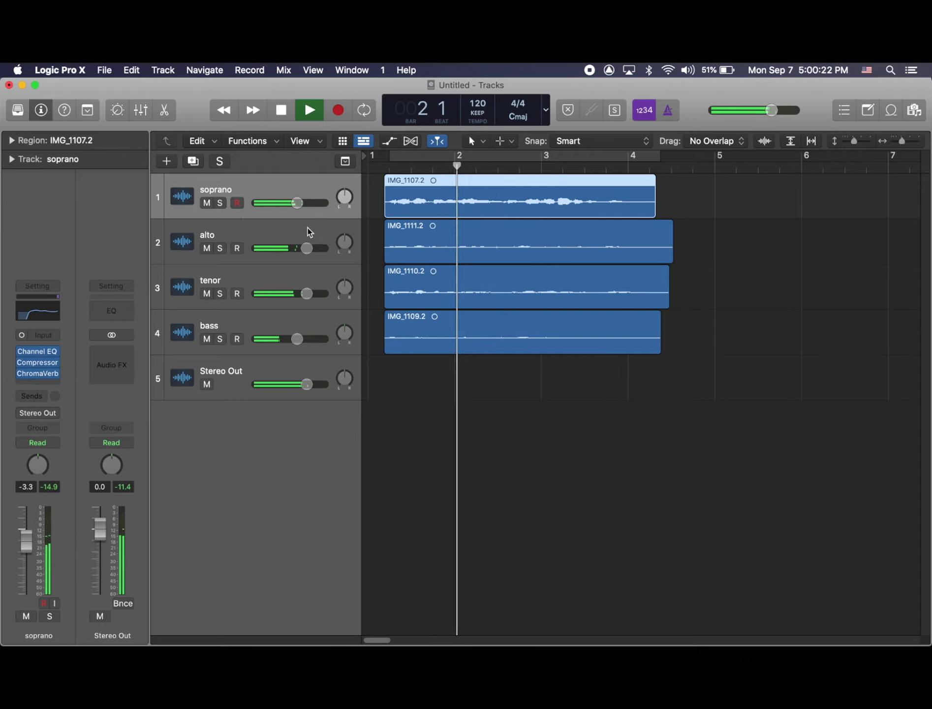
pyautogui.press('space')
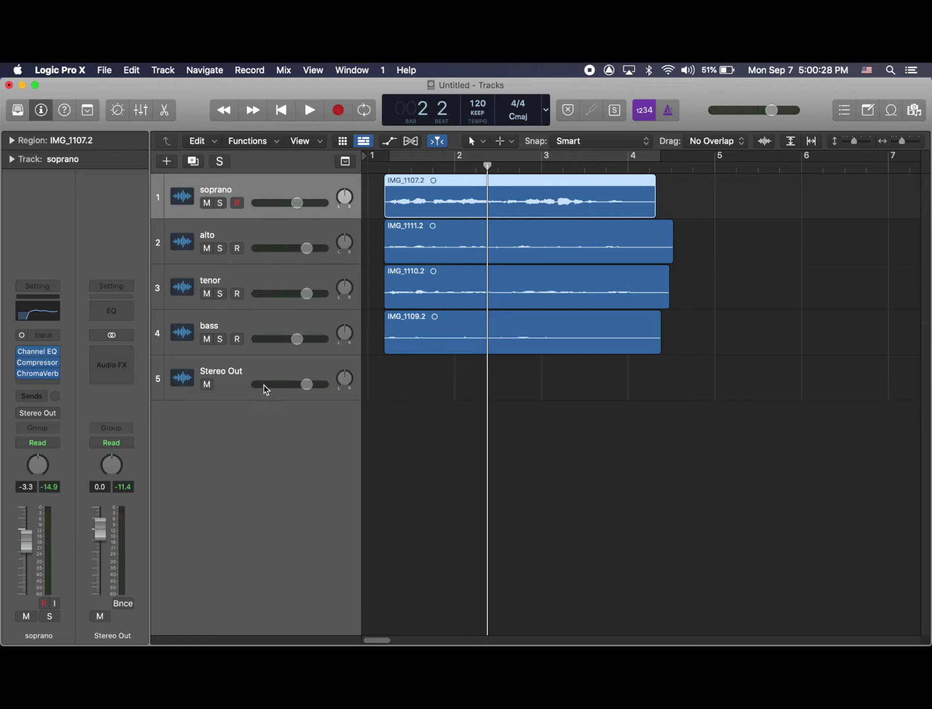
pyautogui.click(381, 233)
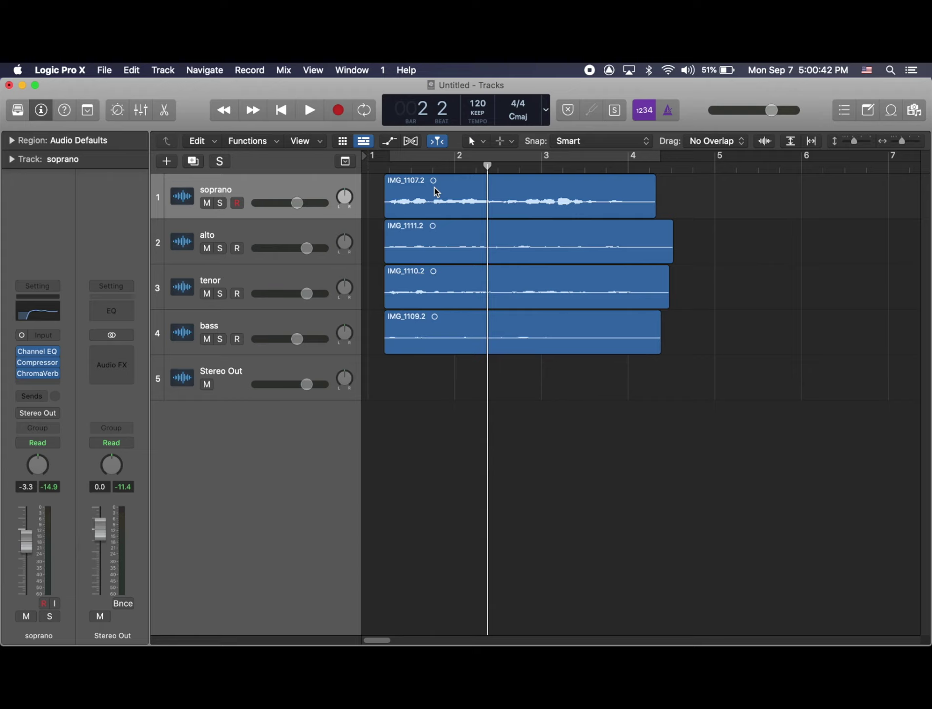
pyautogui.click(389, 167)
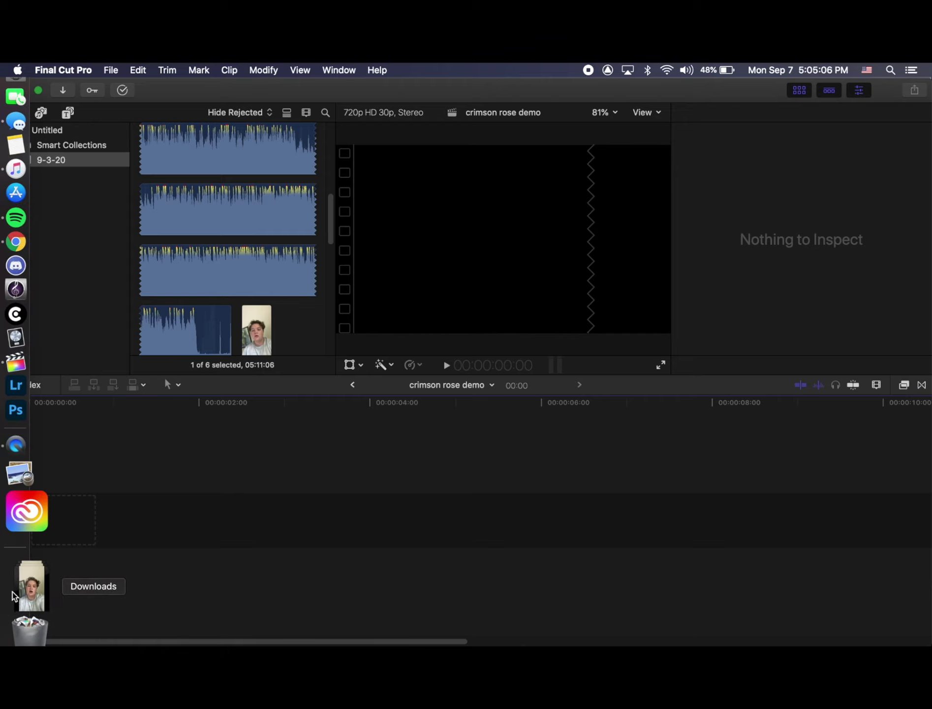
# Step: In Final Cut Pro, place IMG_1107.MOV from Downloads at the start of the crimson rose demo timeline and preview it
pyautogui.click(13, 594)
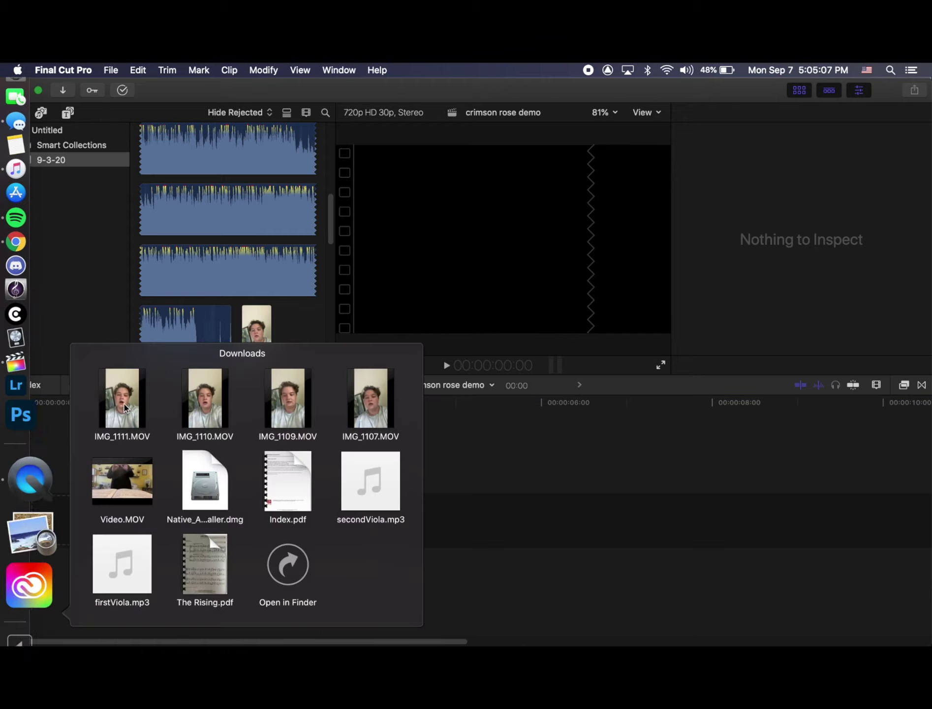
pyautogui.moveTo(386, 418); pyautogui.dragTo(41, 465)
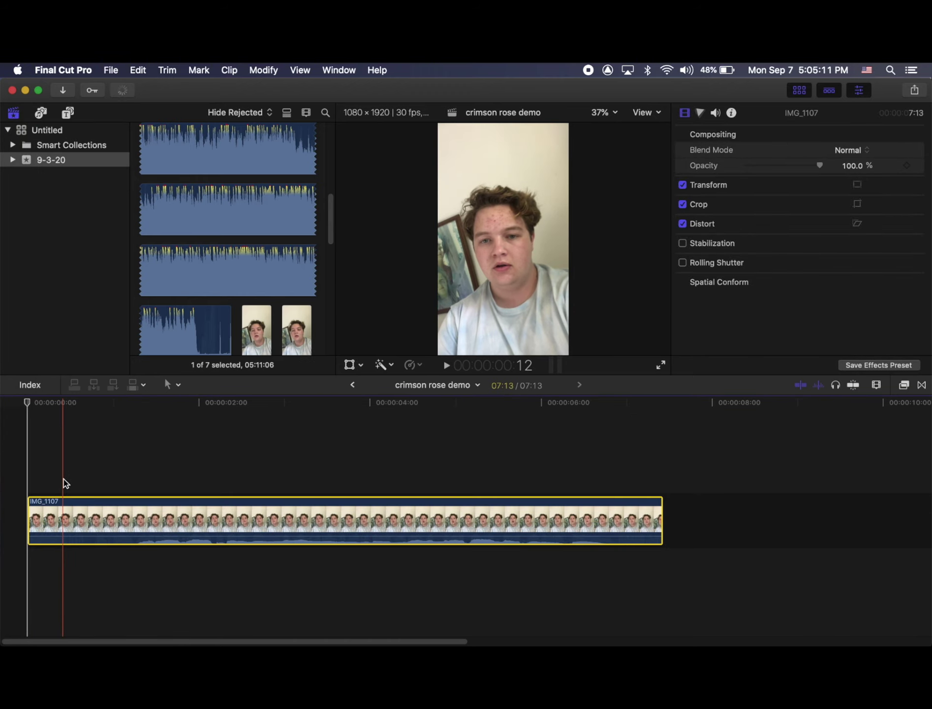
pyautogui.click(105, 438)
pyautogui.press('space')
pyautogui.press('space')
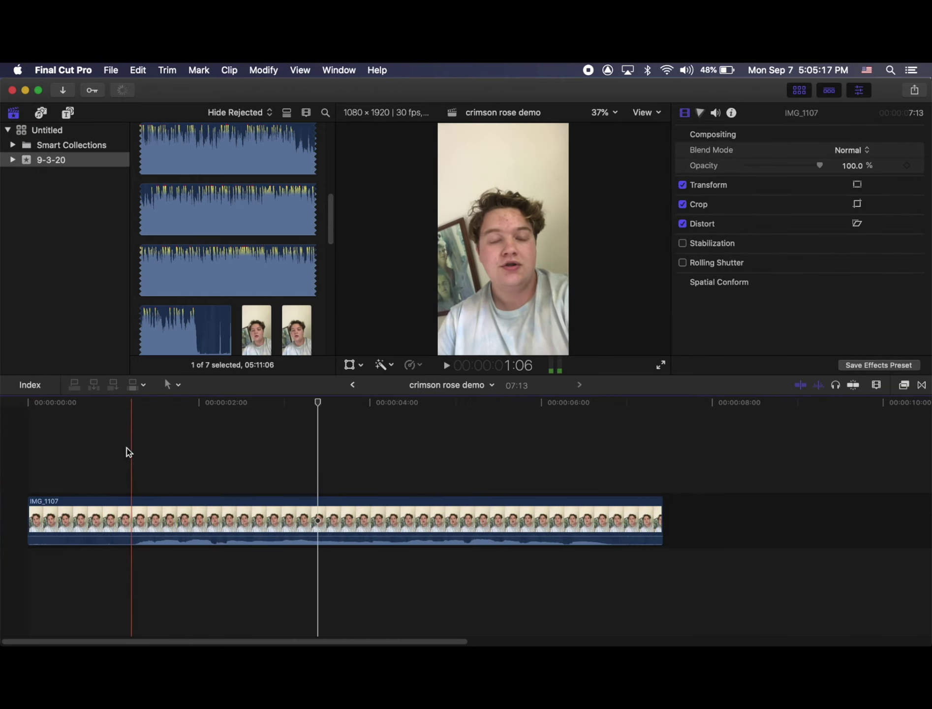
pyautogui.click(106, 441)
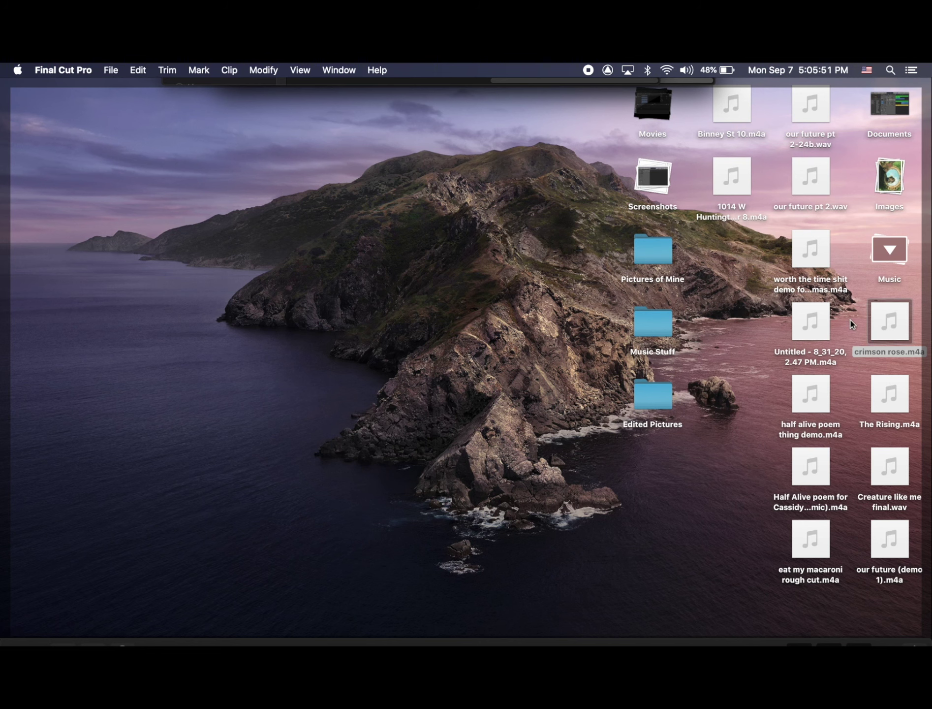
# Step: Attach crimson rose.m4a from the desktop beneath the IMG_1107 clip at the timeline start and play both together
pyautogui.moveTo(872, 322); pyautogui.dragTo(29, 566)
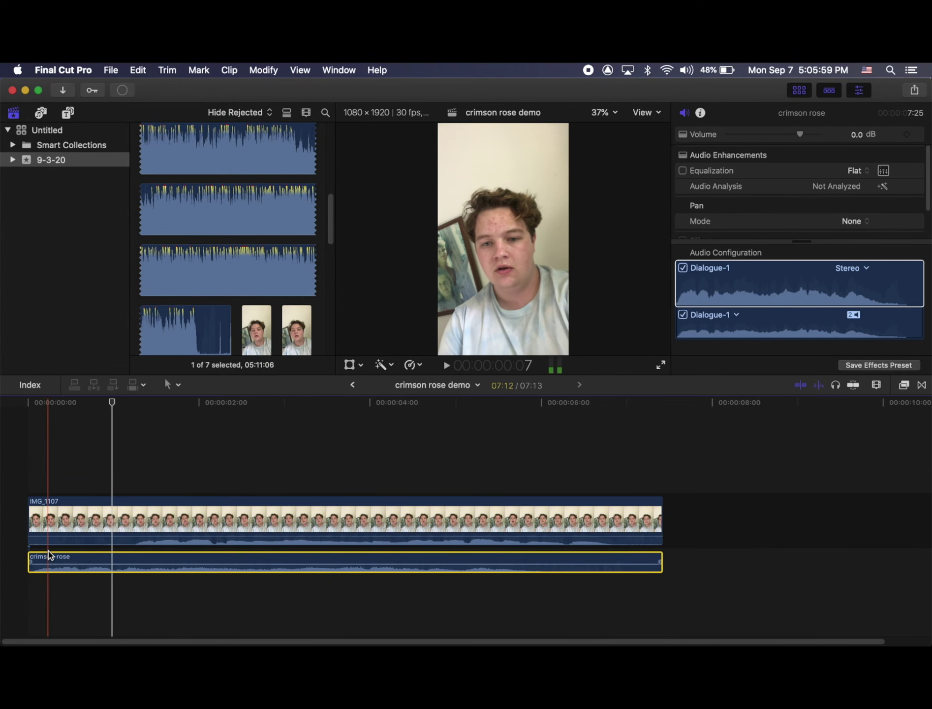
pyautogui.press('space')
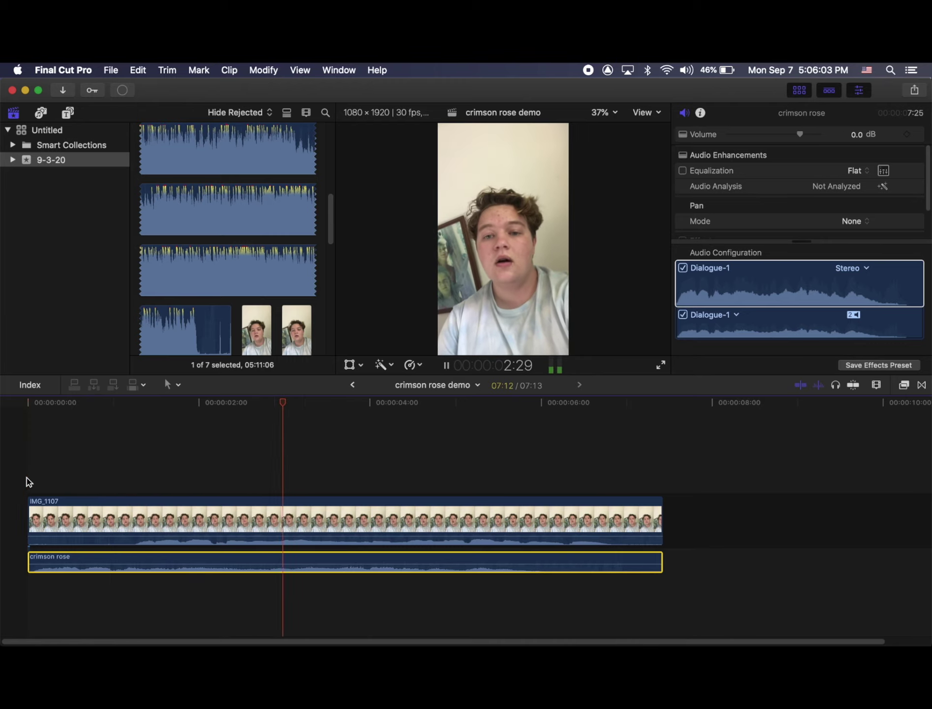
pyautogui.press('space')
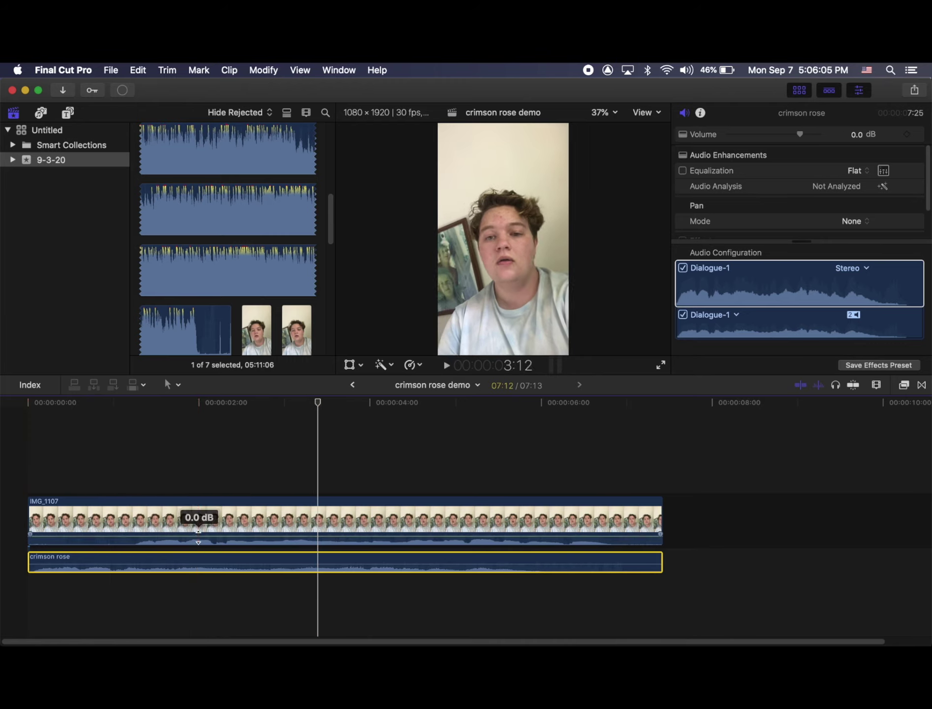
# Step: Raise the IMG_1107 clip's audio to 12.0 dB, play it against the crimson rose audio and lower the level again
pyautogui.press('space')
pyautogui.click(152, 451)
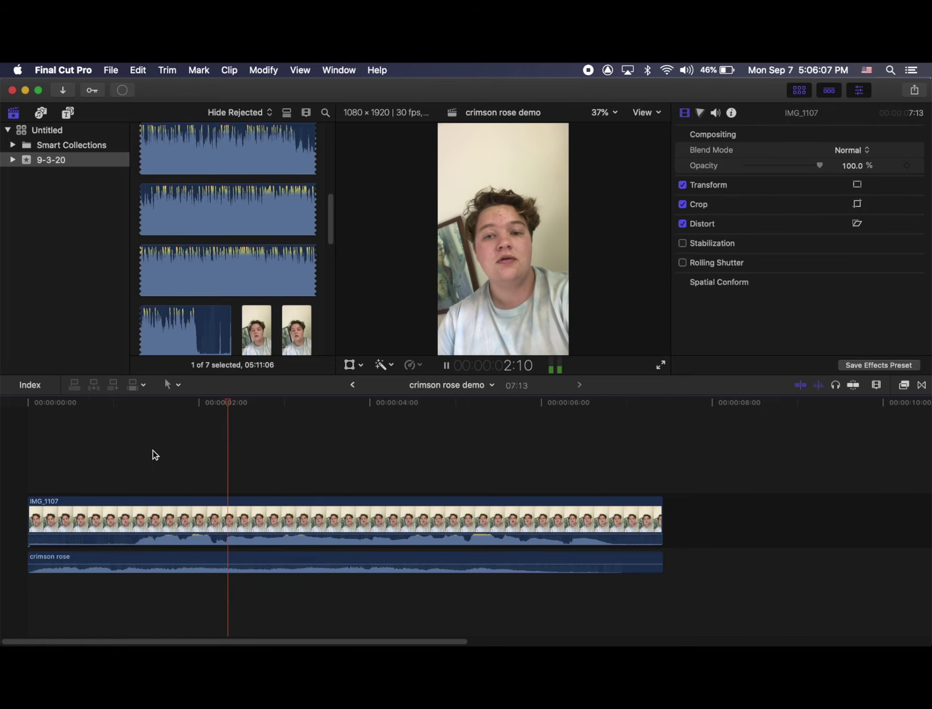
pyautogui.press('space')
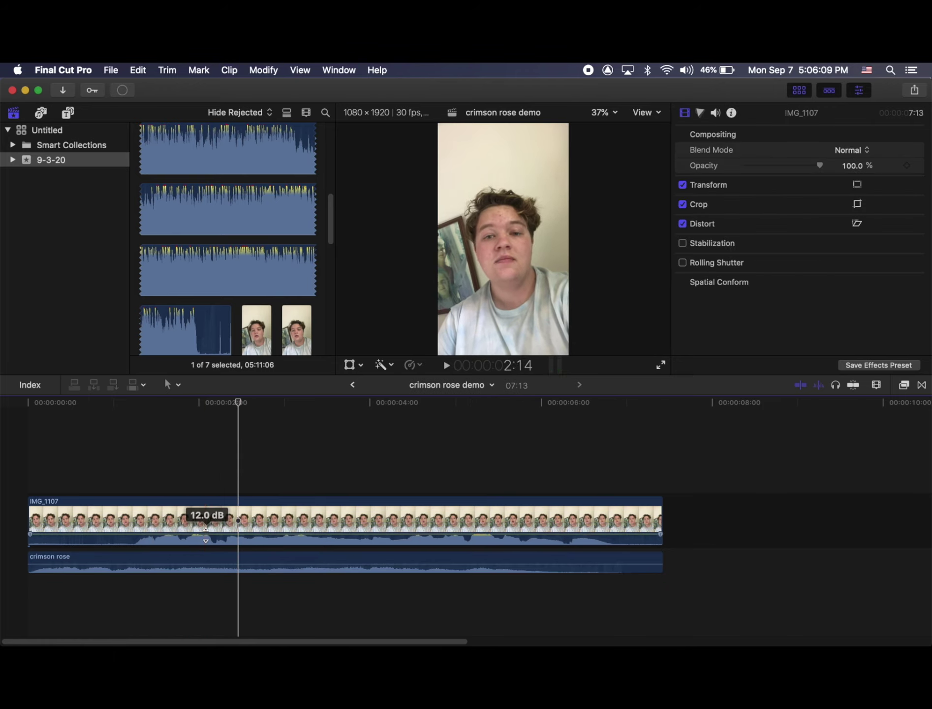
pyautogui.moveTo(206, 535); pyautogui.dragTo(205, 536)
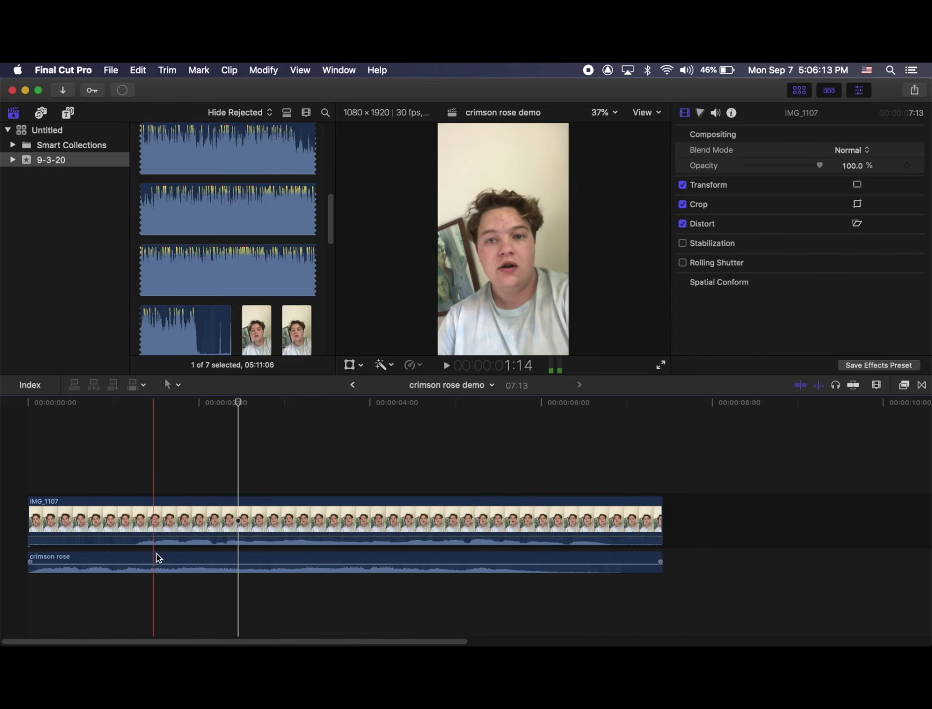
# Step: Trim the start of the IMG_1107 clip to a 6:07 duration so its singing aligns with crimson rose, and play it
pyautogui.moveTo(31, 524)
pyautogui.mouseDown()
pyautogui.moveTo(105, 524)
pyautogui.moveTo(22, 528)
pyautogui.mouseUp()
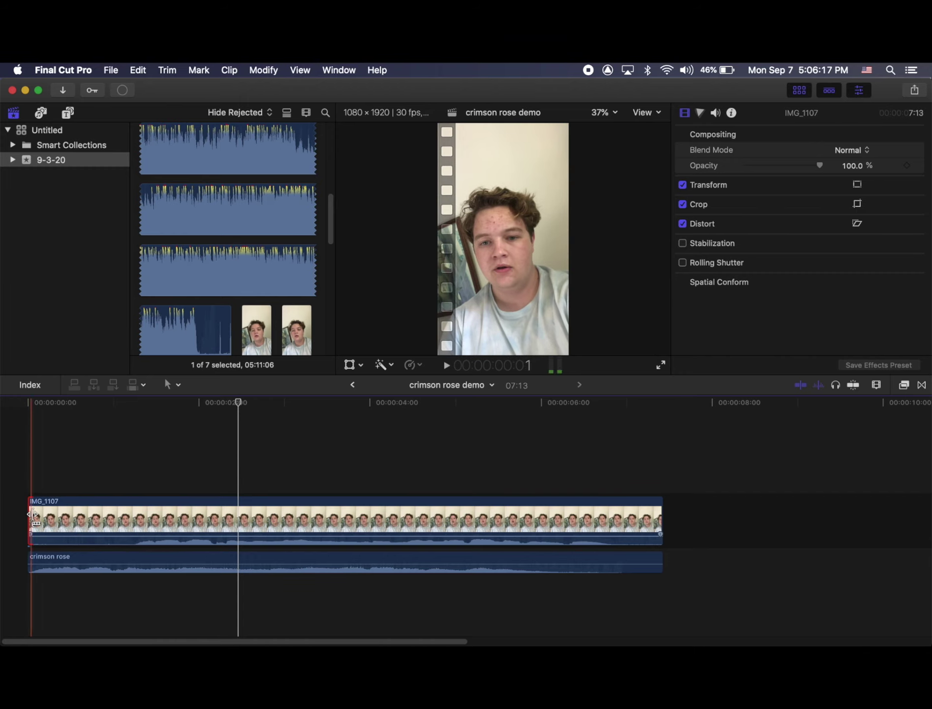
pyautogui.click(33, 519)
pyautogui.press('super+equal')
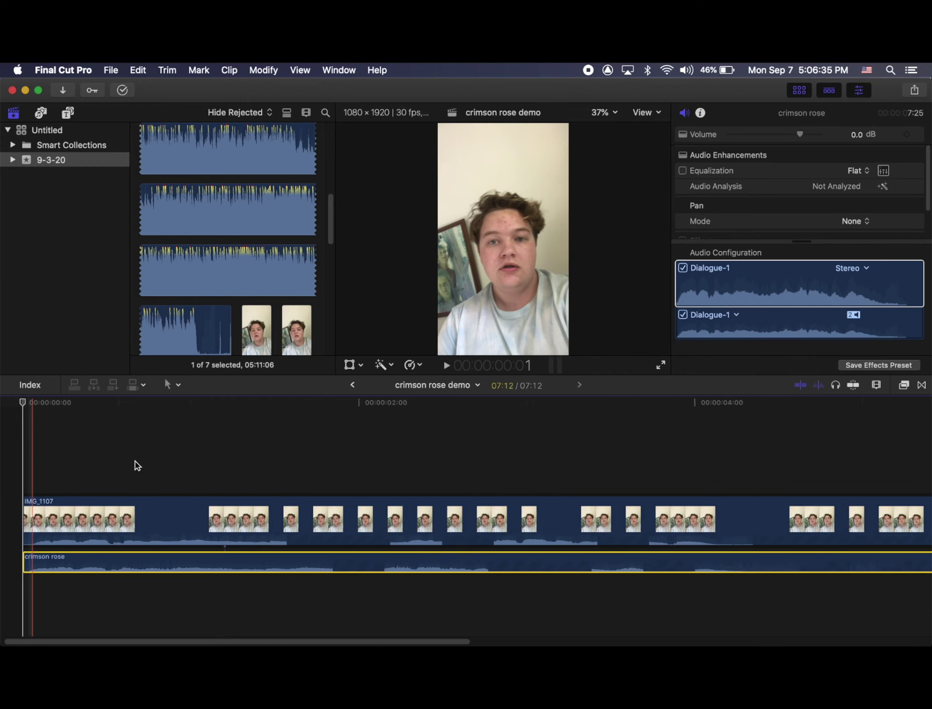
pyautogui.press('super+equal')
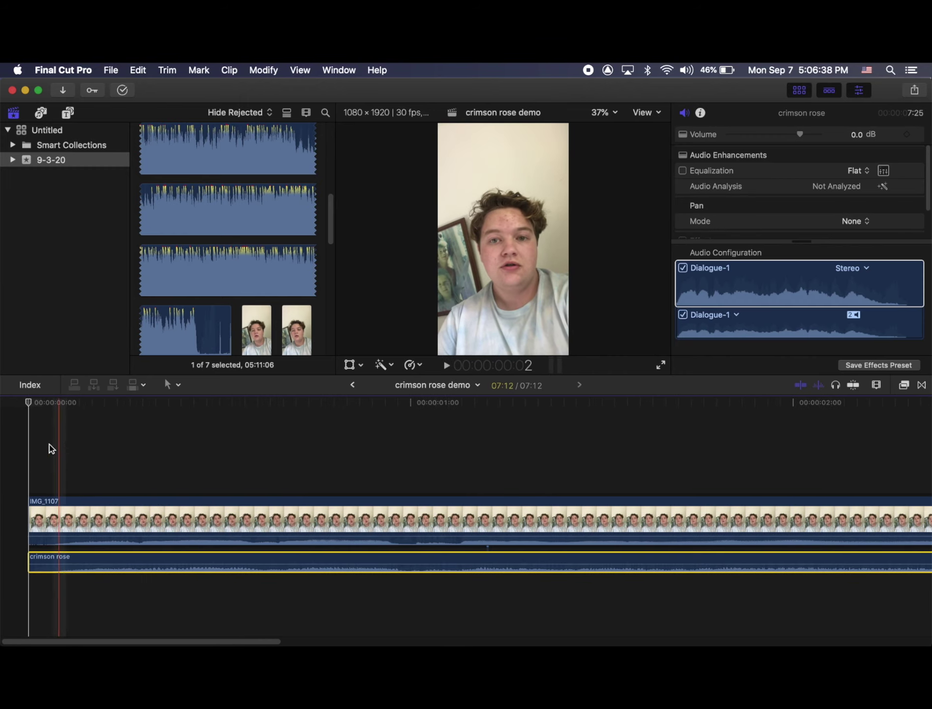
pyautogui.click(28, 442)
pyautogui.press('space')
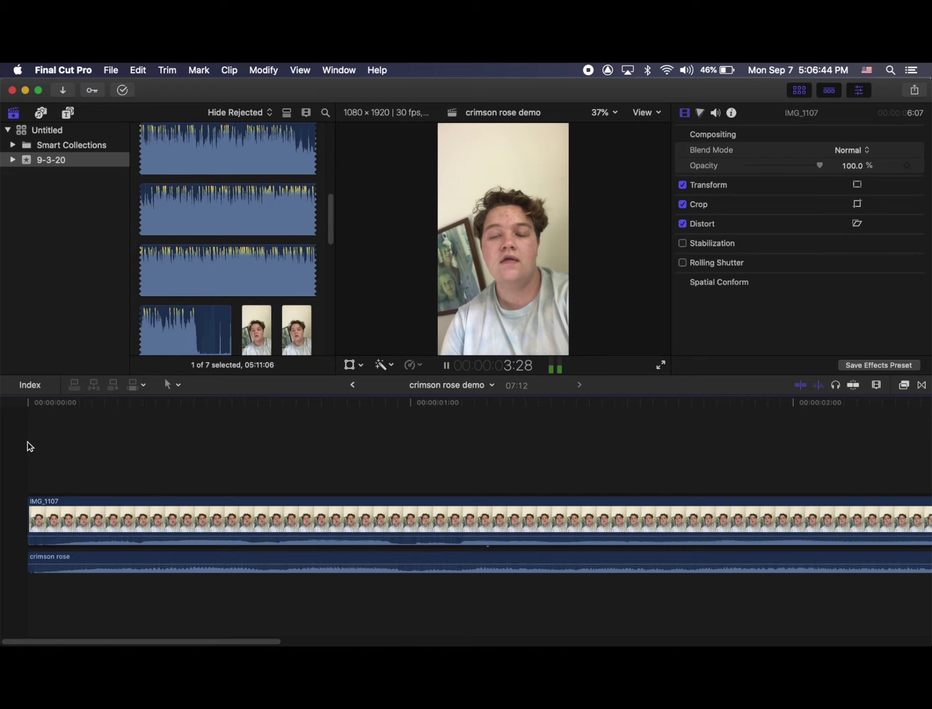
pyautogui.press('space')
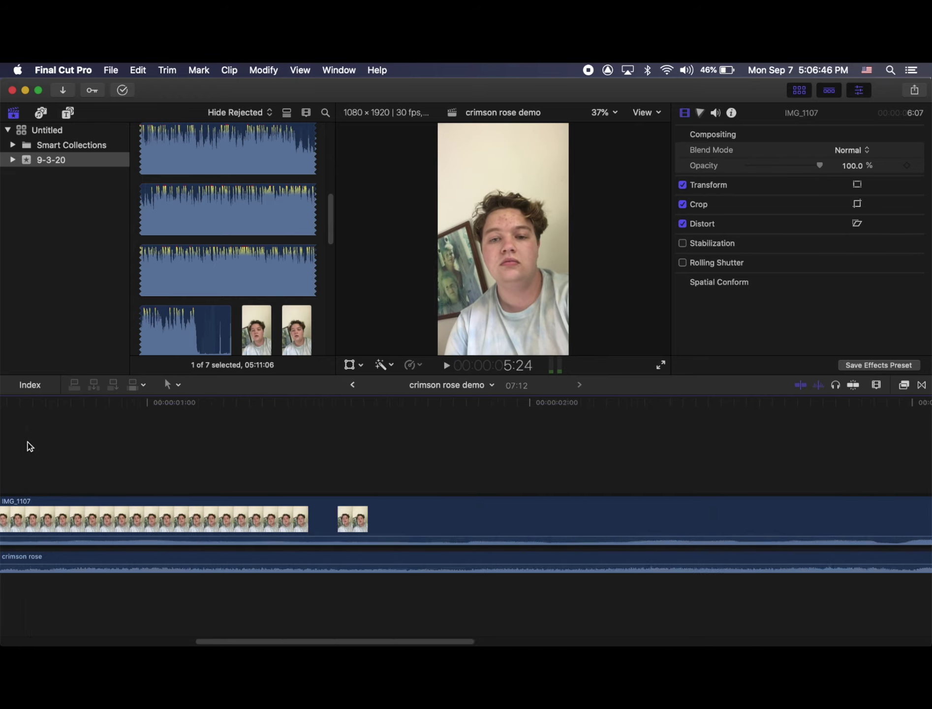
# Step: Raise the IMG_1107 clip's audio level and play from the timeline start to check its sync with crimson rose
pyautogui.moveTo(165, 537); pyautogui.dragTo(176, 488)
pyautogui.hscroll(-10, 194, 422)
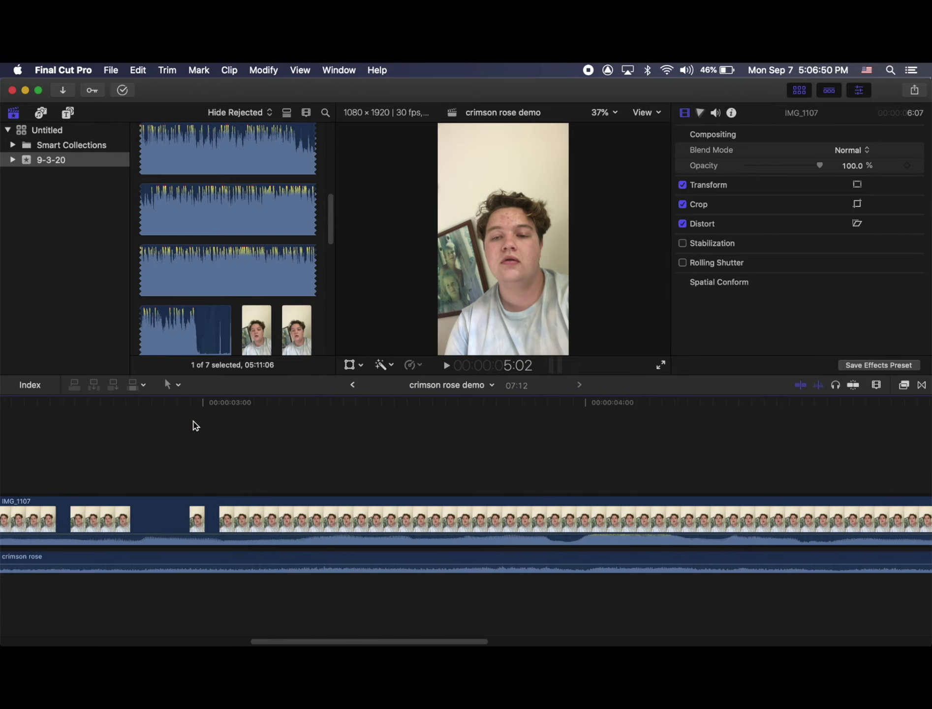
pyautogui.hscroll(-10, 191, 424)
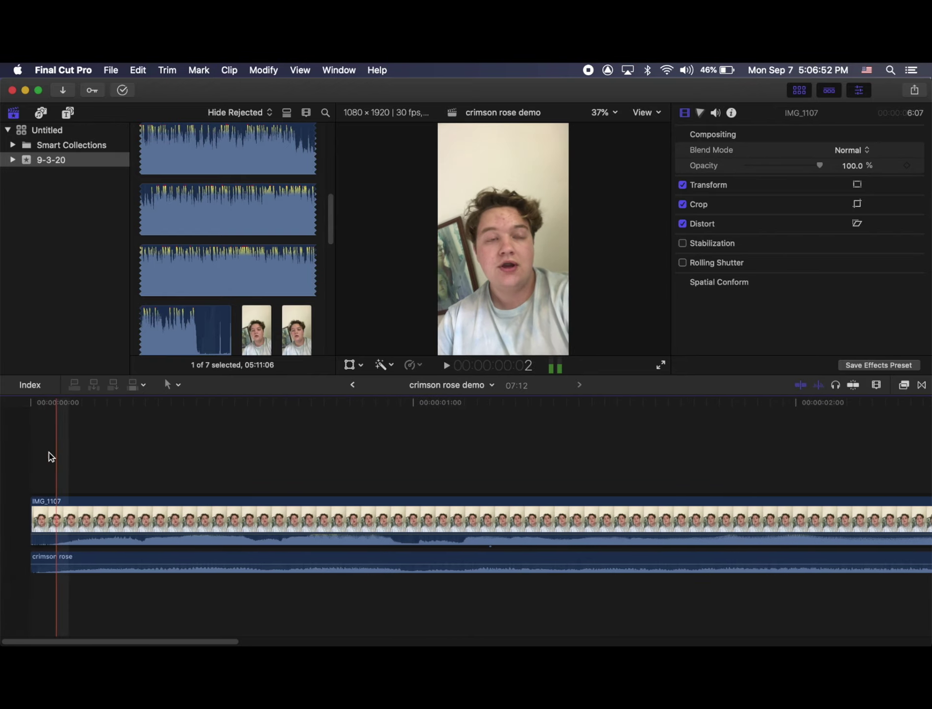
pyautogui.press('space')
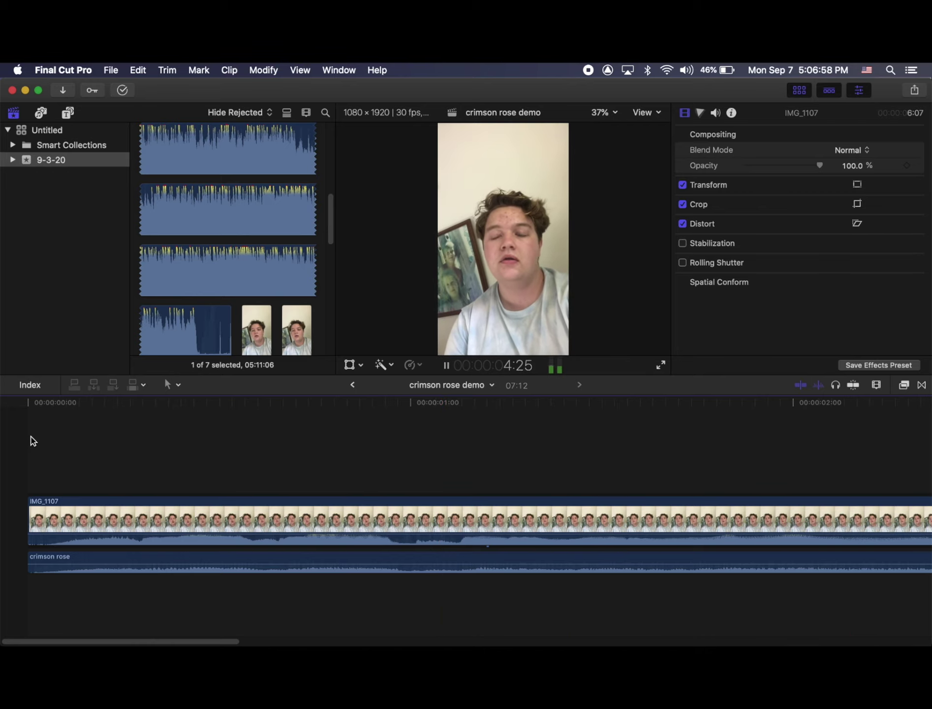
pyautogui.press('space')
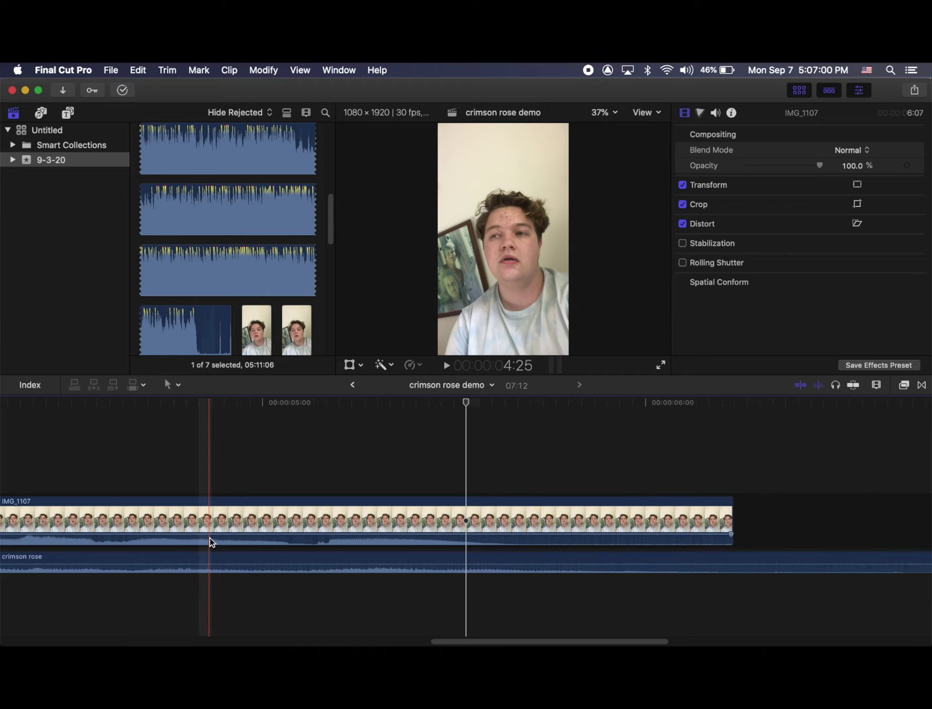
# Step: Silence the IMG_1107 clip's own audio by lowering its volume level fully, and return to the timeline start
pyautogui.moveTo(210, 537); pyautogui.dragTo(211, 533)
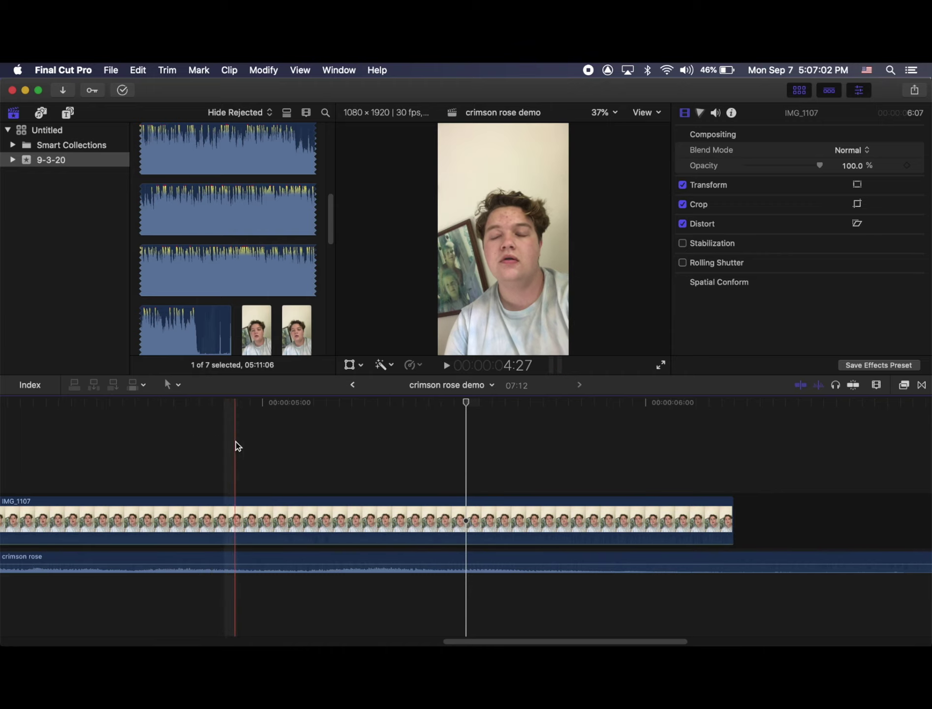
pyautogui.hscroll(-10, 236, 441)
pyautogui.hscroll(-10, 236, 441)
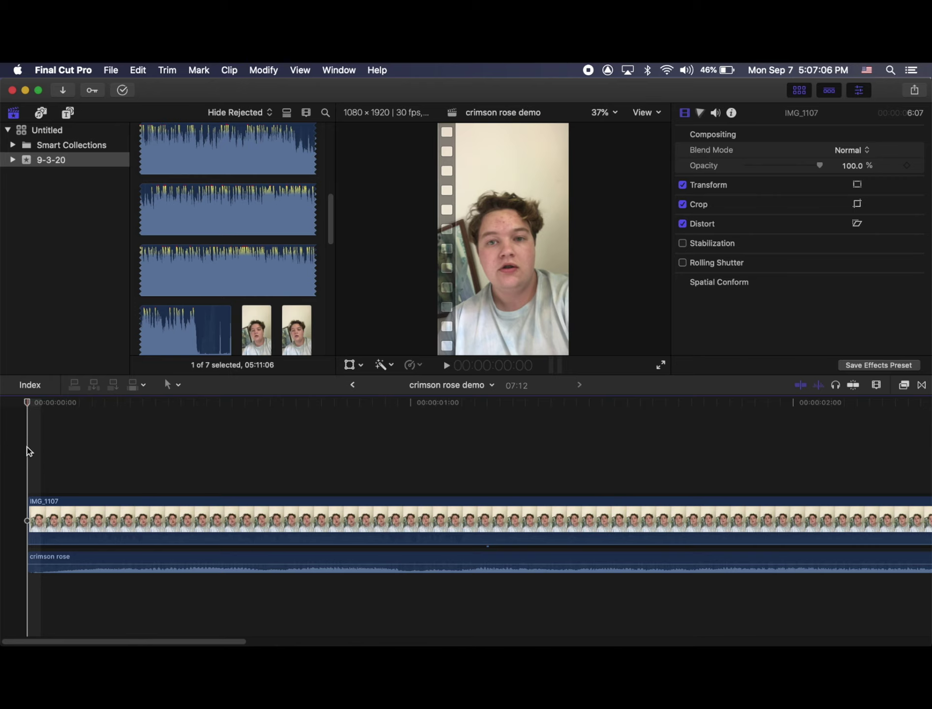
# Step: Add IMG_1109.MOV from Downloads above the IMG_1107 clip at the start of the timeline
pyautogui.click(13, 583)
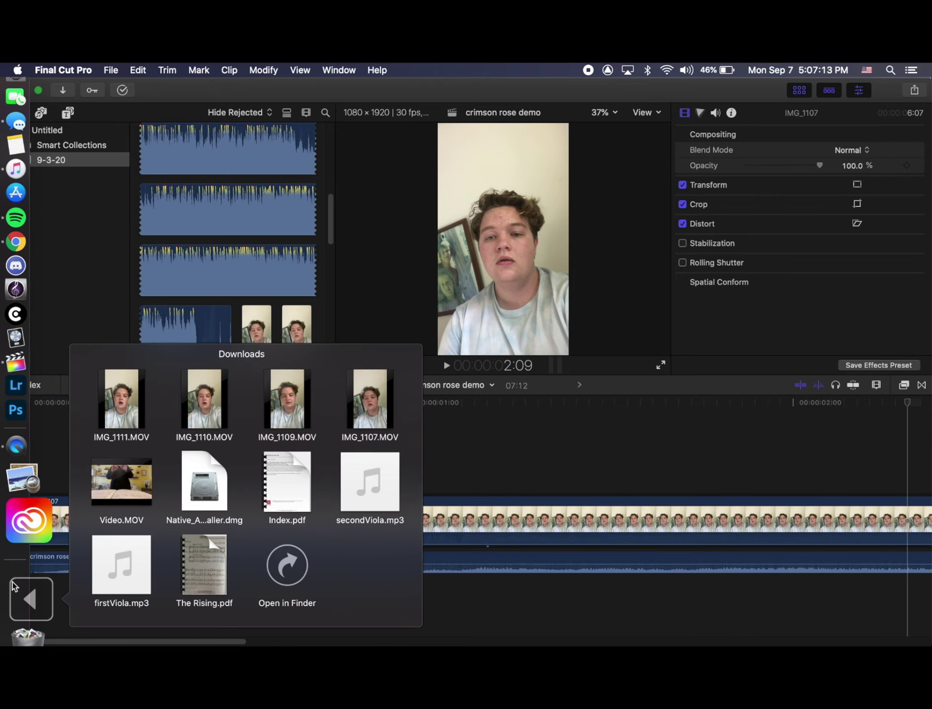
pyautogui.moveTo(285, 387); pyautogui.dragTo(51, 465)
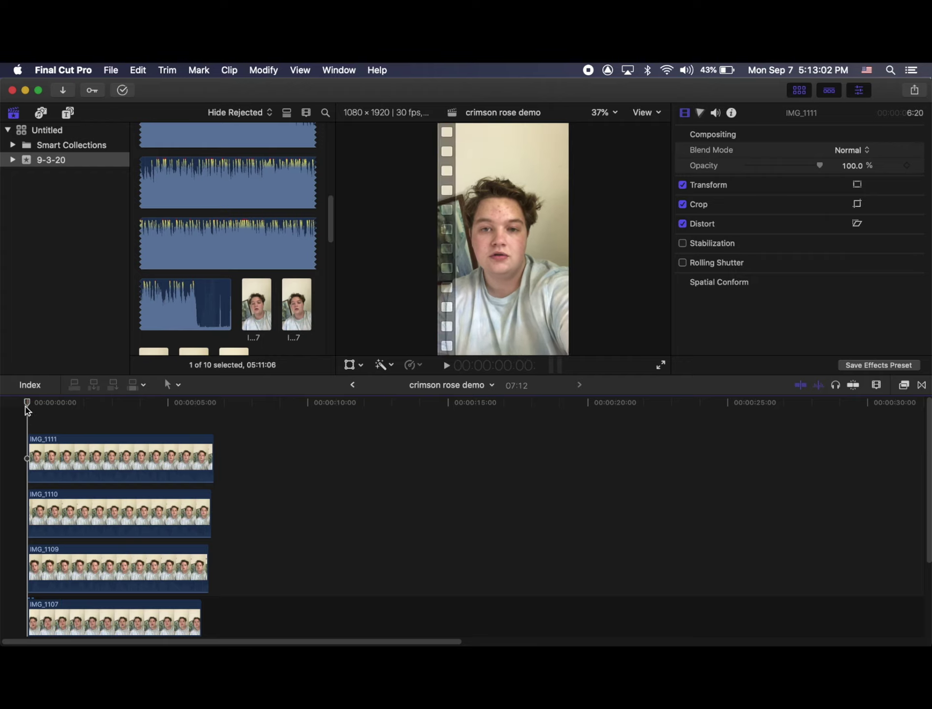
# Step: Play the stacked clips from the timeline start to check their sync, and return to the start
pyautogui.press('space')
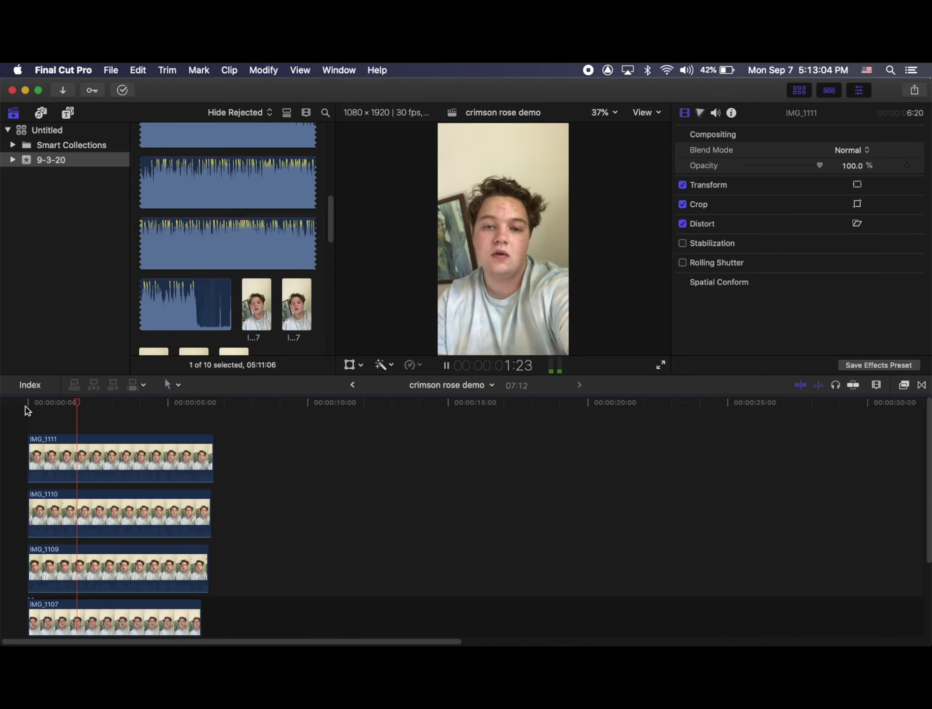
pyautogui.press('space')
pyautogui.click(29, 403)
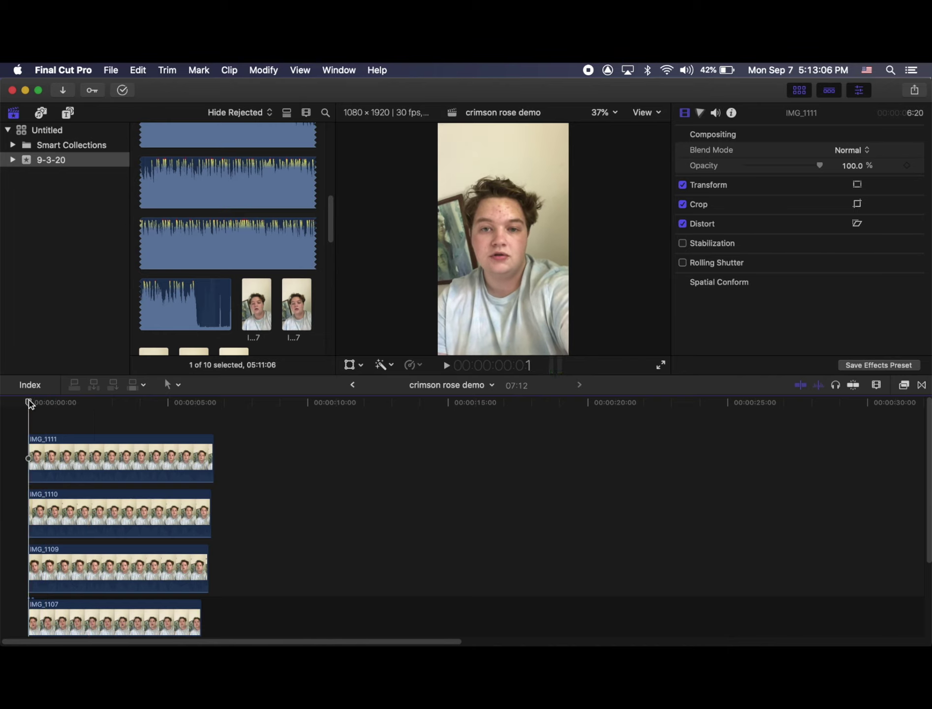
pyautogui.click(24, 405)
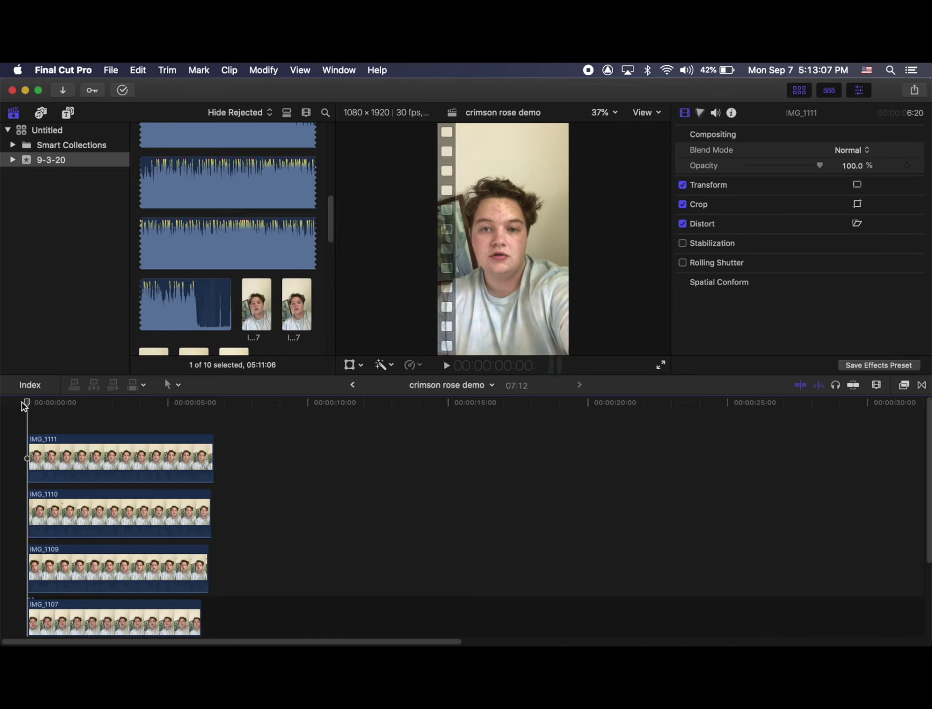
# Step: Transform the IMG_1111 clip by scaling it down to about a quarter of the frame and placing it in the upper-left quarter
pyautogui.click(349, 365)
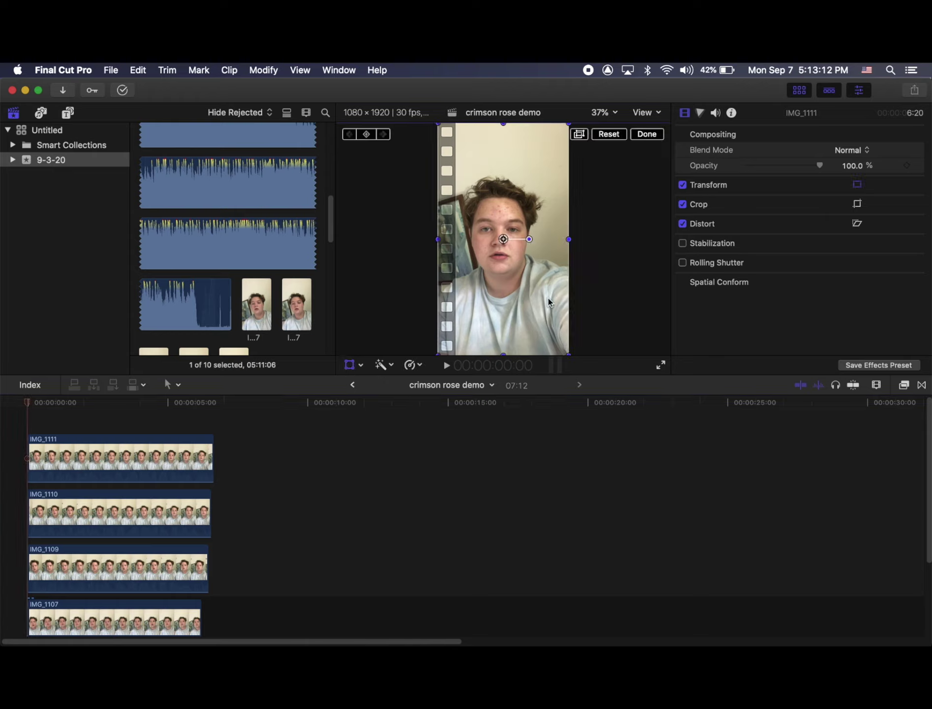
pyautogui.moveTo(569, 355); pyautogui.dragTo(530, 299)
pyautogui.moveTo(503, 239); pyautogui.dragTo(475, 178)
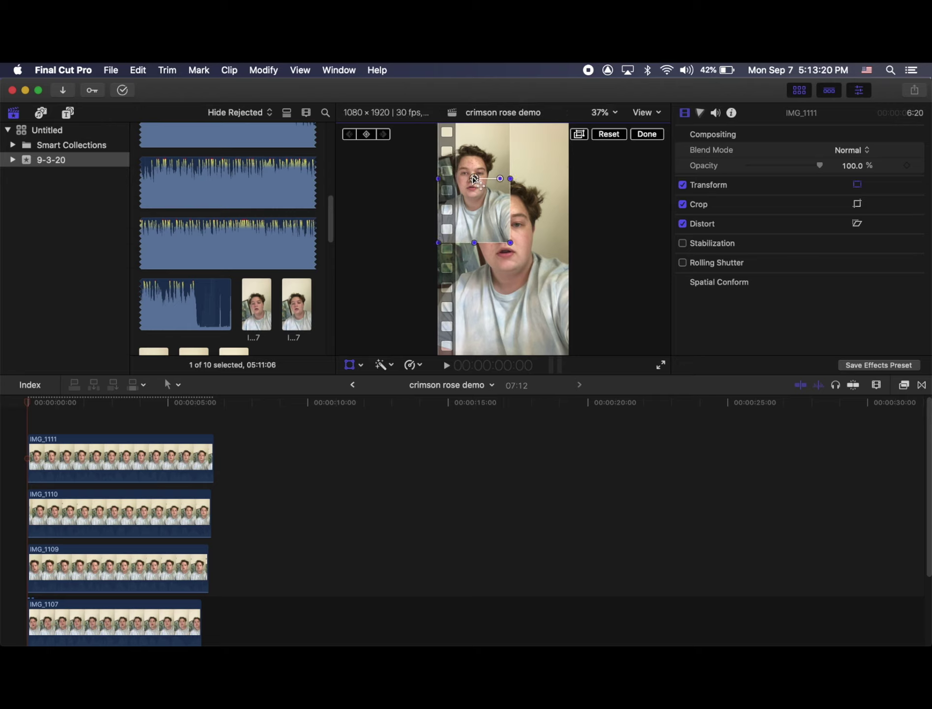
pyautogui.click(94, 466)
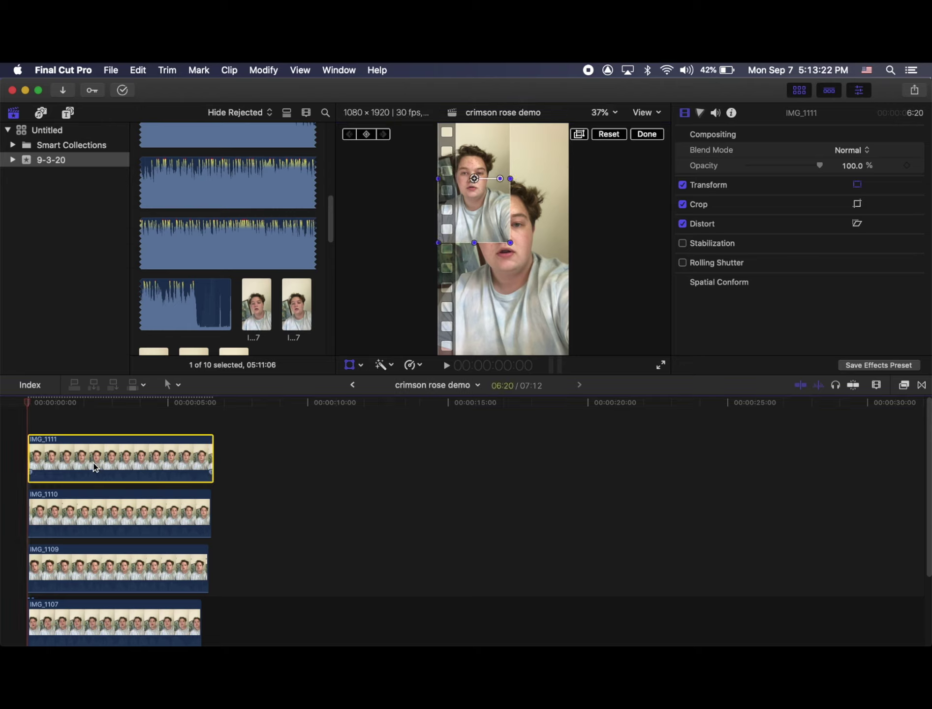
# Step: Scale the IMG_1110 clip down to about a quarter of the frame and place it in the upper-right quarter
pyautogui.click(90, 508)
pyautogui.moveTo(569, 352); pyautogui.dragTo(536, 298)
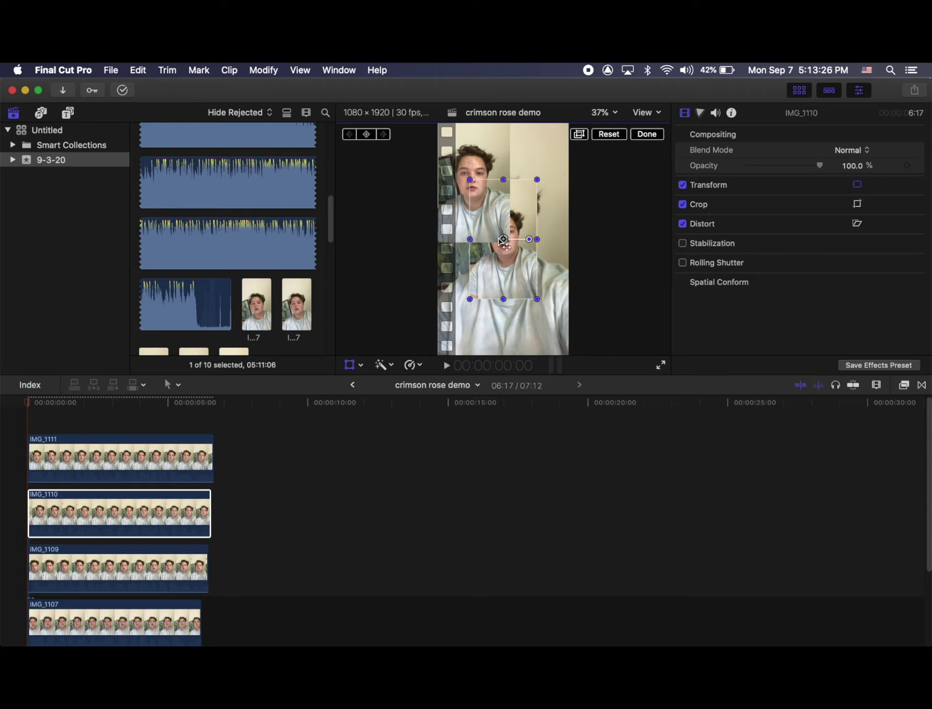
pyautogui.moveTo(503, 240); pyautogui.dragTo(543, 182)
# Step: Fit IMG_1109 into the lower-left quarter and IMG_1107 into the lower-right quarter of the frame, and finish transforming
pyautogui.moveTo(467, 296); pyautogui.dragTo(474, 300)
pyautogui.click(130, 623)
pyautogui.moveTo(503, 239); pyautogui.dragTo(540, 297)
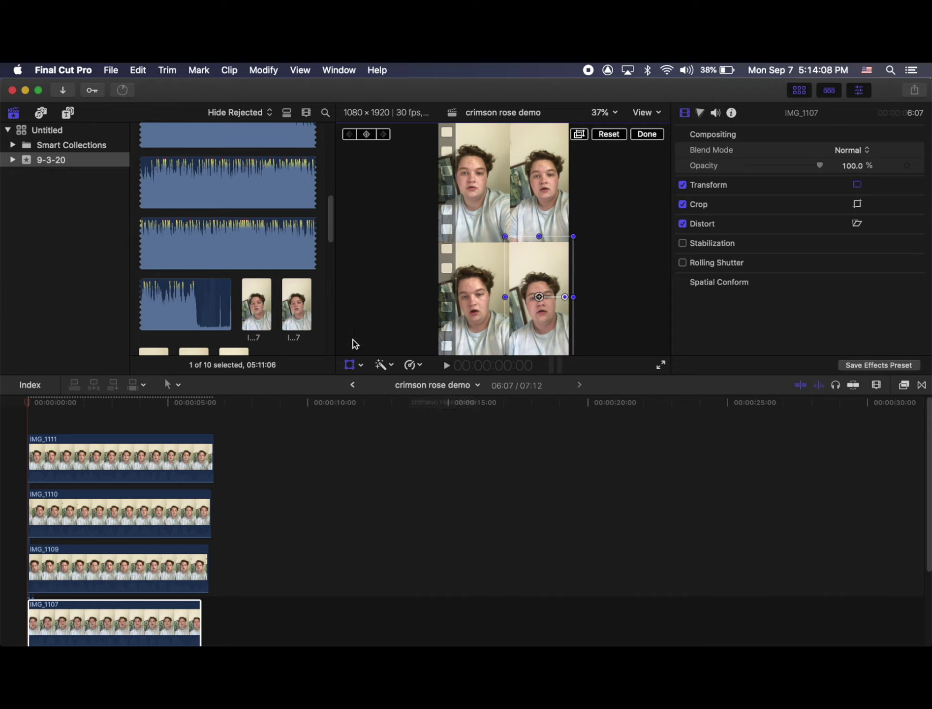
pyautogui.click(351, 370)
# Step: Play the four-part layout from the timeline start through to the end of the clips
pyautogui.click(30, 402)
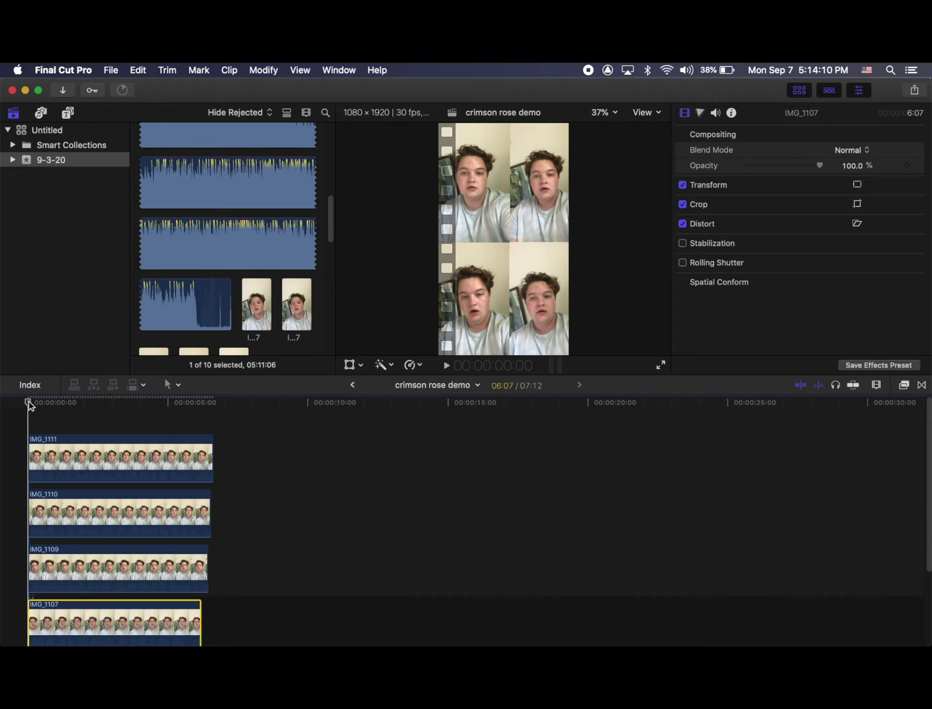
pyautogui.press('space')
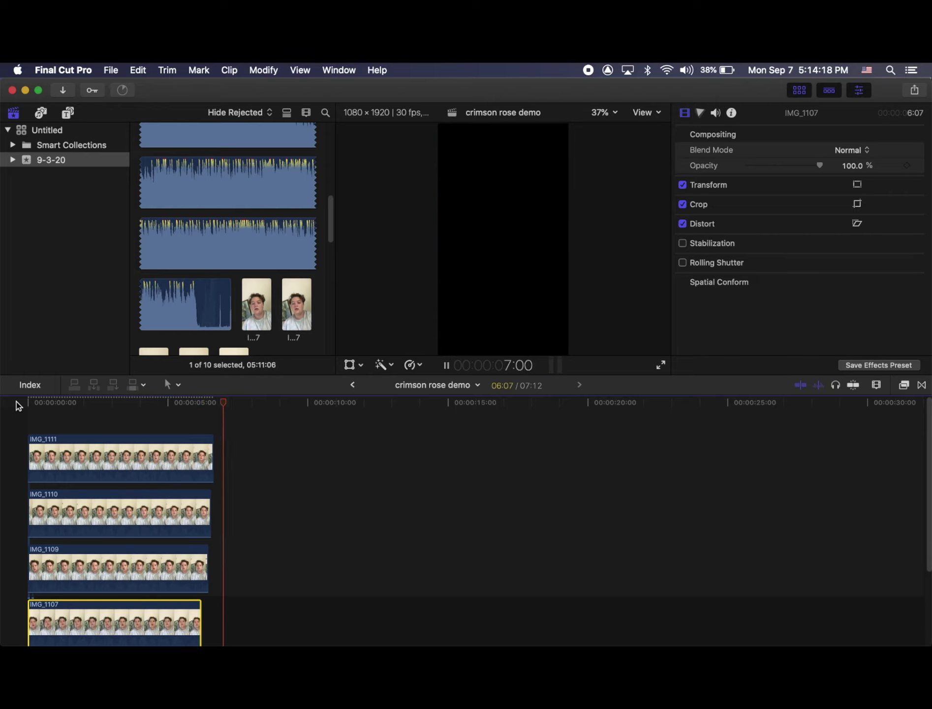
pyautogui.click(197, 422)
pyautogui.press('space')
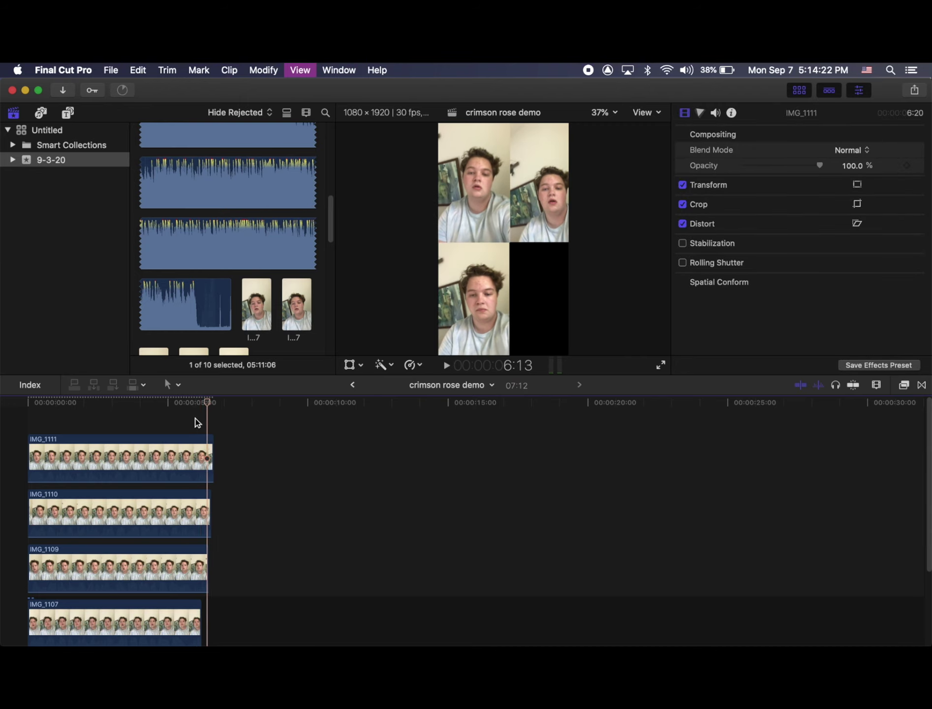
# Step: Trim the ends of all four video clips together at 6:03 so they finish at the same point
pyautogui.press('super+equal')
pyautogui.scroll(-3, 202, 440)
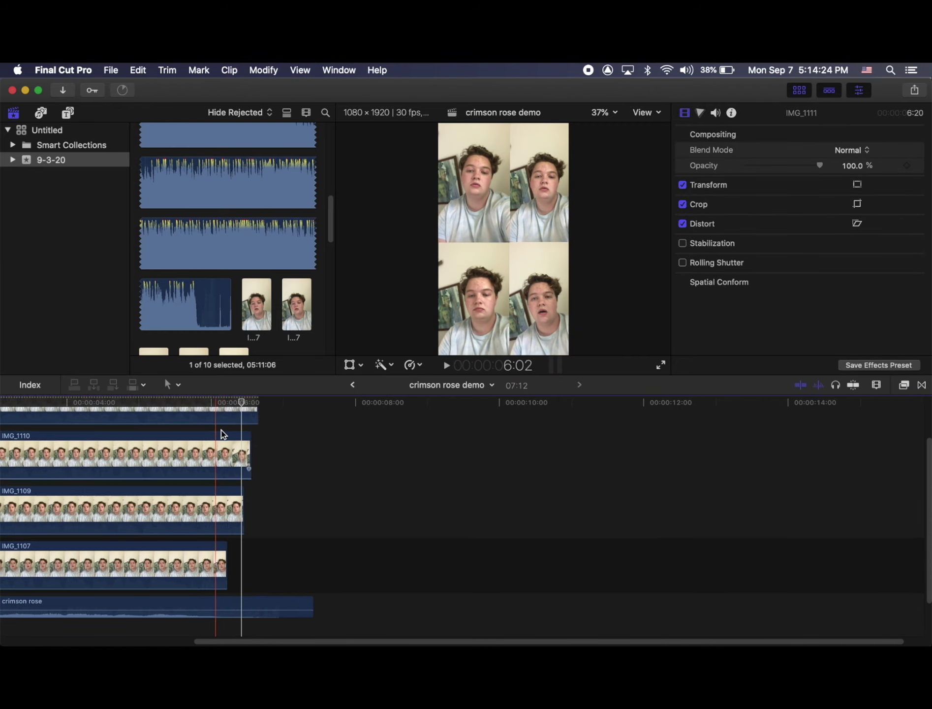
pyautogui.click(219, 400)
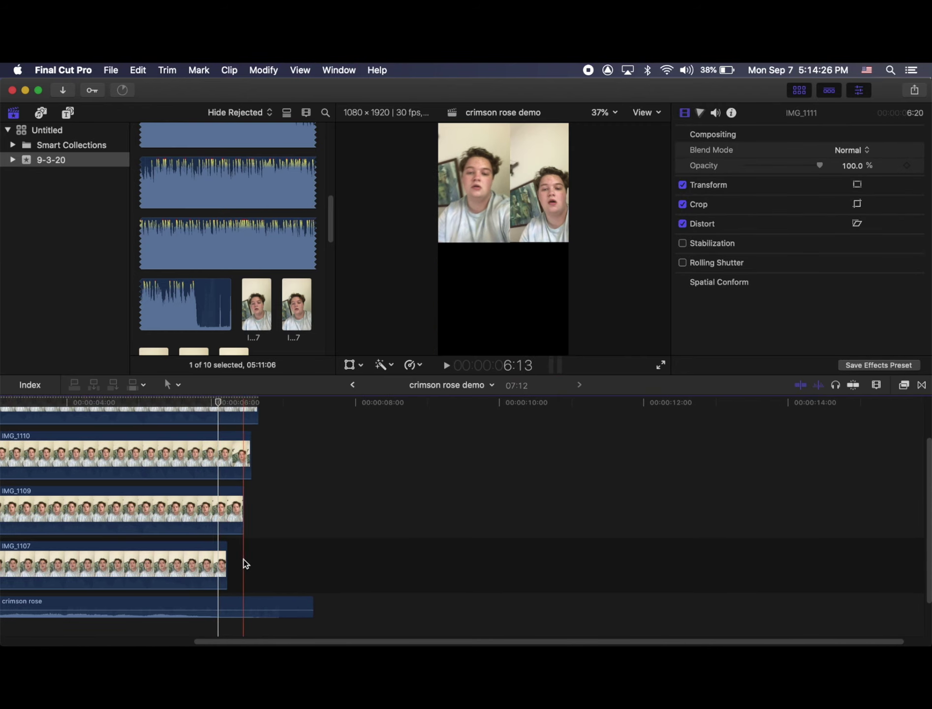
pyautogui.scroll(2, 244, 559)
pyautogui.moveTo(245, 604); pyautogui.dragTo(225, 432)
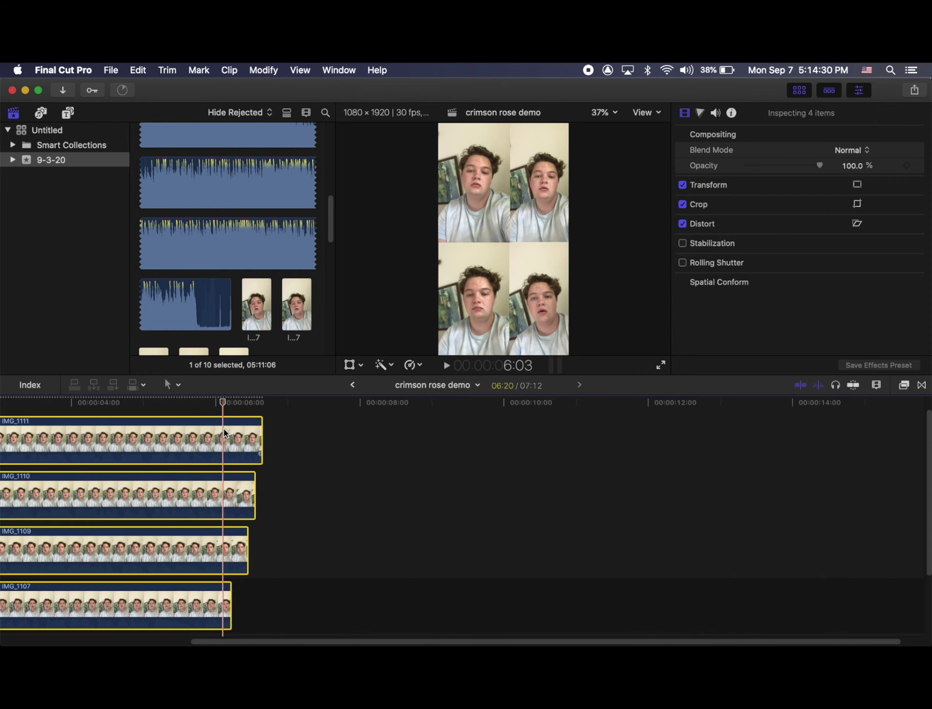
pyautogui.hotkey('alt', ']')
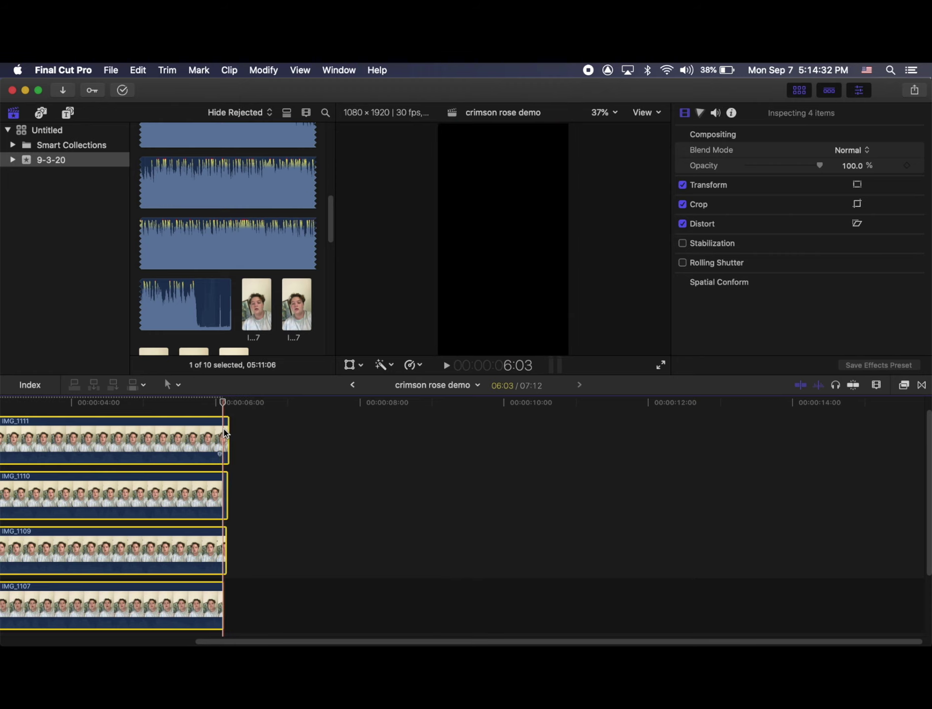
# Step: Play the last seconds of the four clips to check the trimmed ending
pyautogui.hscroll(-5, 249, 470)
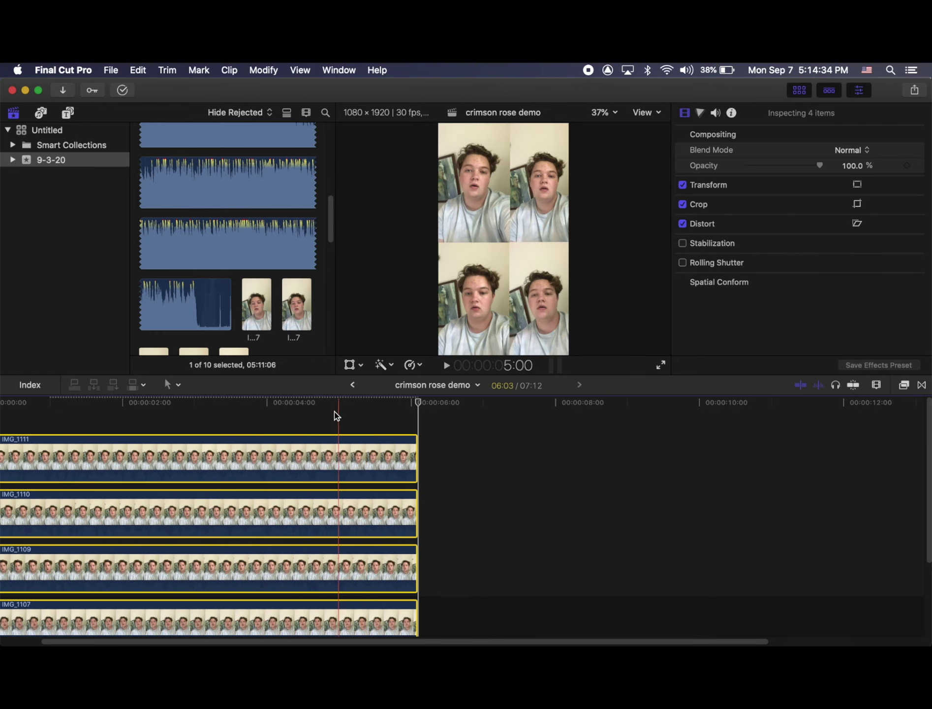
pyautogui.click(324, 402)
pyautogui.press('space')
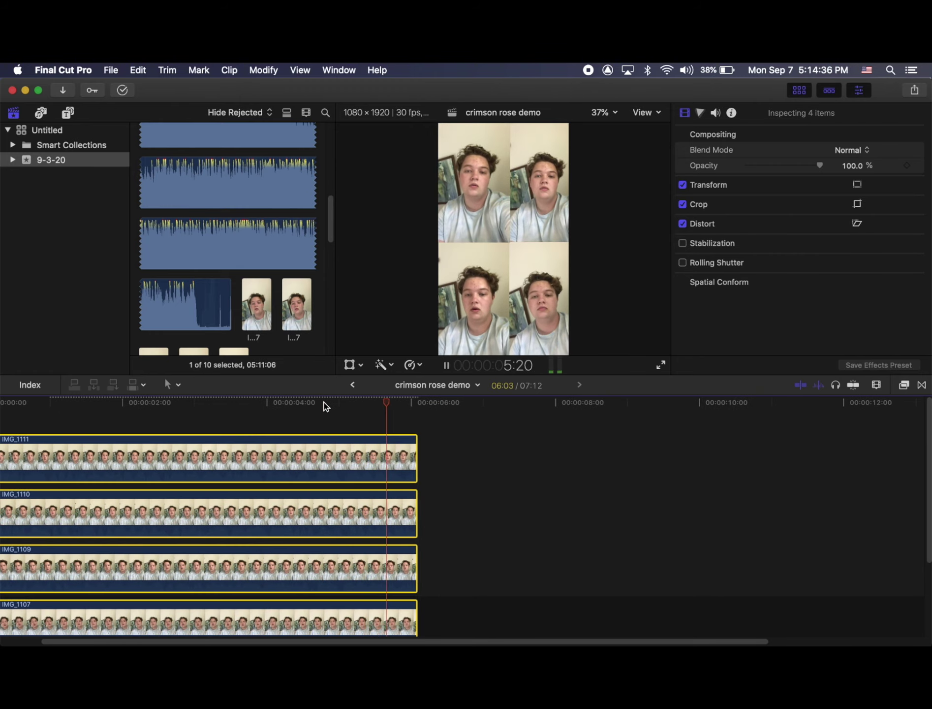
pyautogui.press('space')
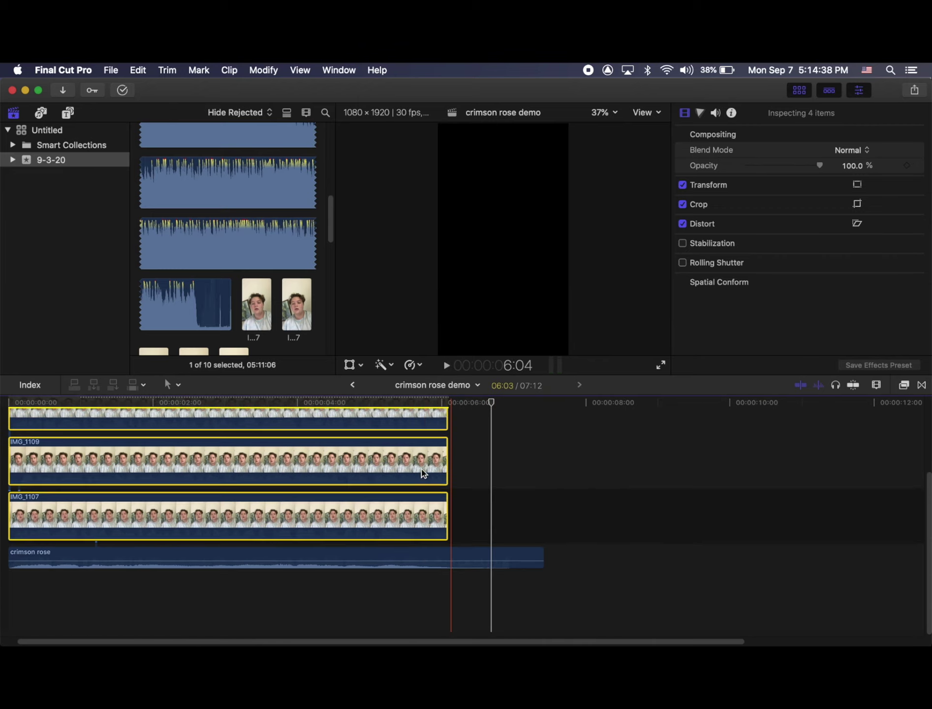
# Step: Deselect the four clips and return the playhead to the start of the timeline
pyautogui.press('super+minus')
pyautogui.click(260, 520)
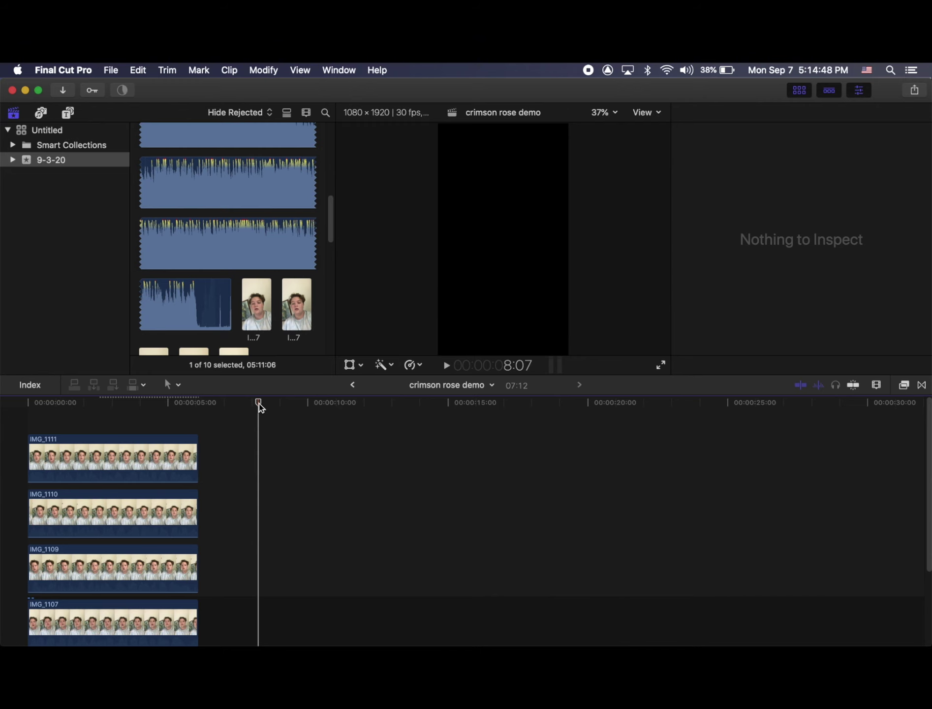
pyautogui.moveTo(258, 402); pyautogui.dragTo(26, 419)
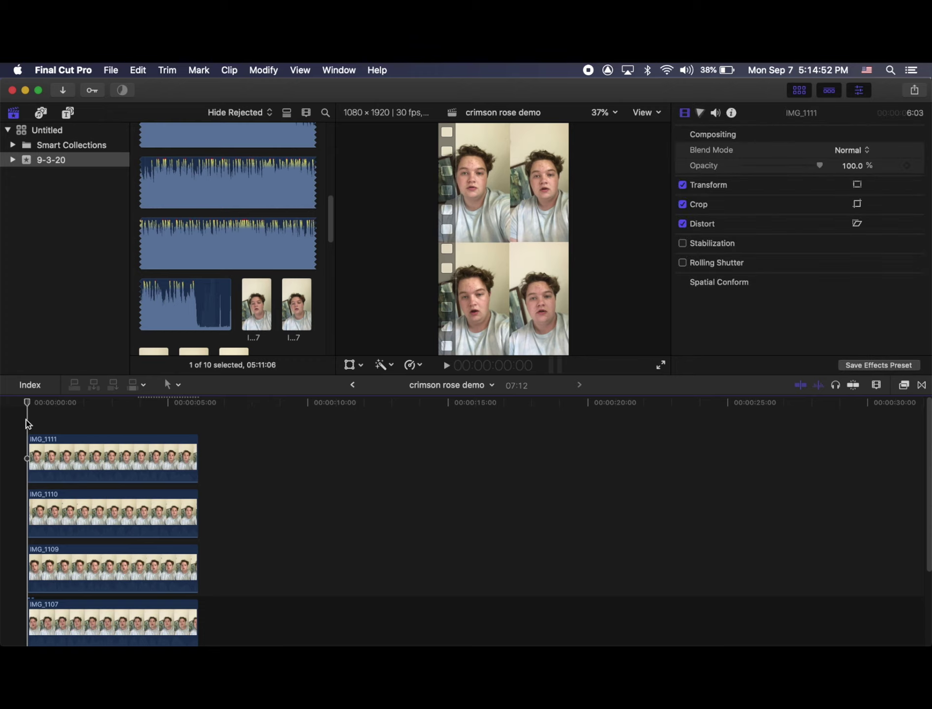